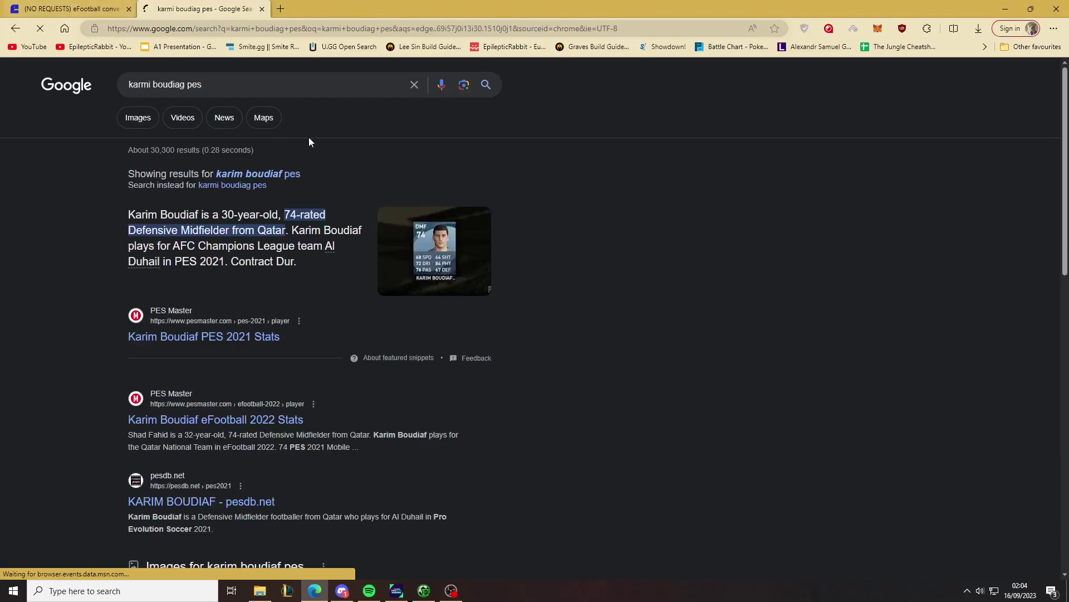
left_click(180, 336)
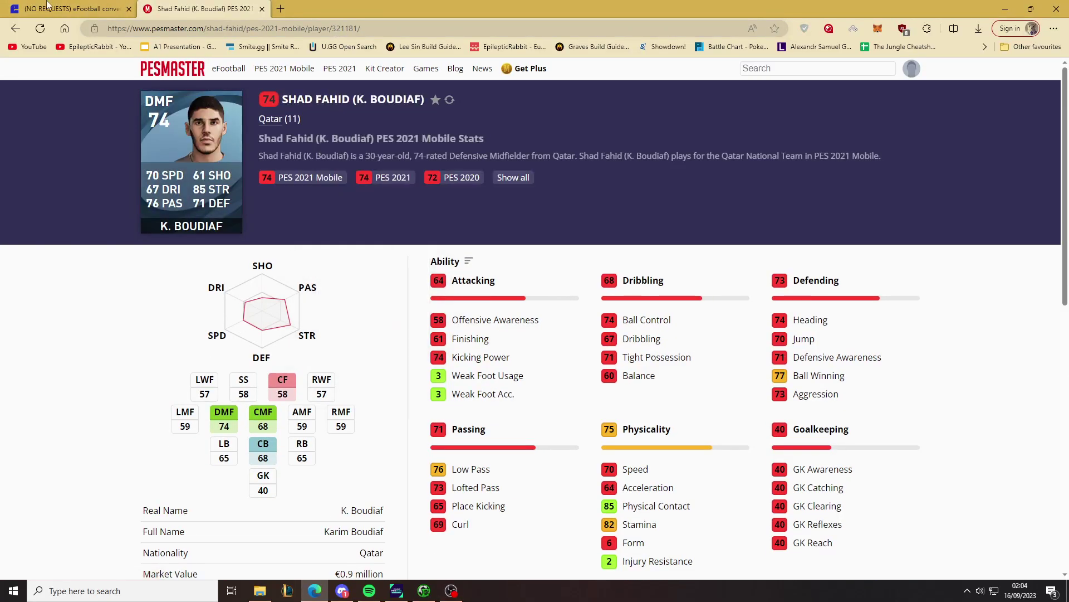
left_click(15, 28)
double_click(371, 31)
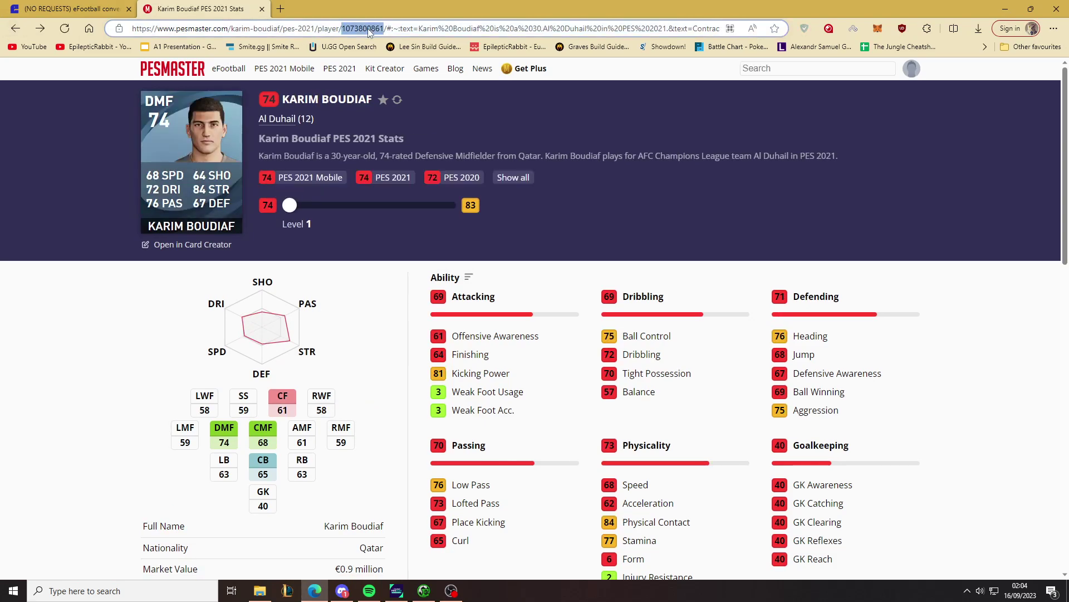
left_click(307, 177)
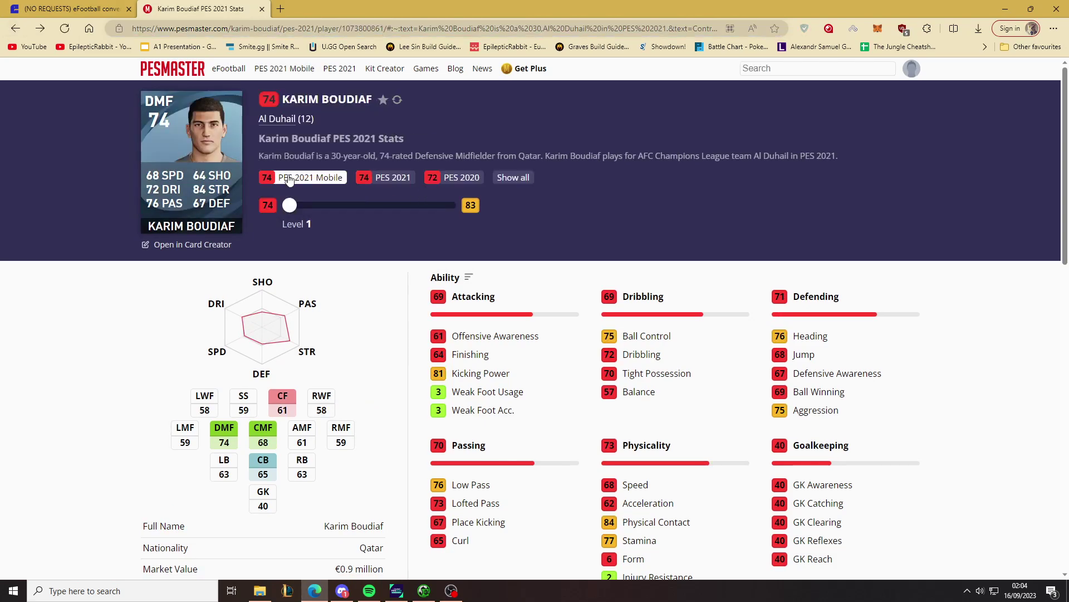
left_click(16, 28)
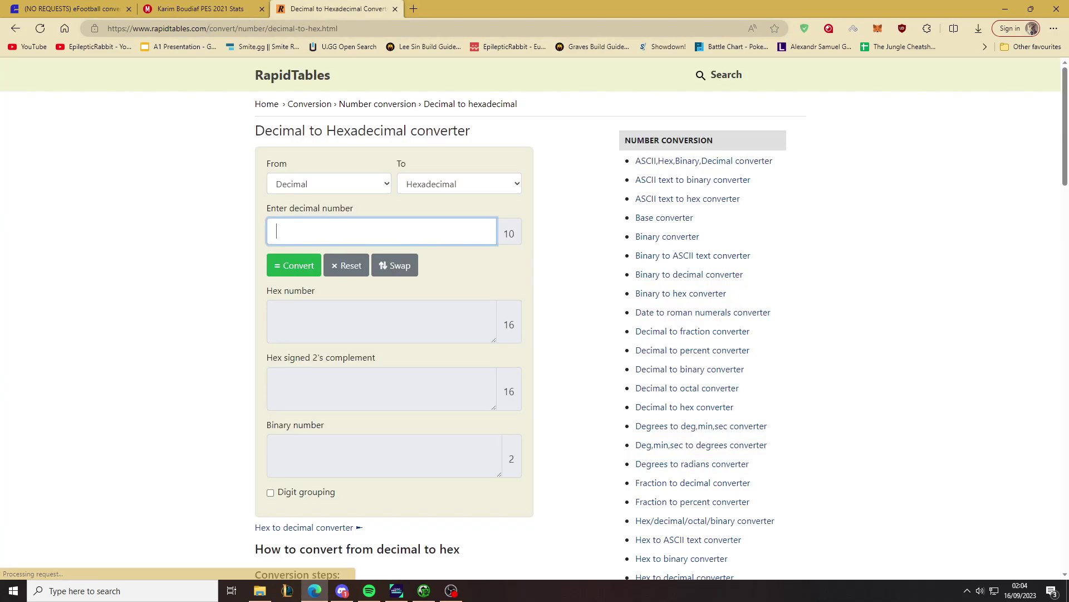
double_click(196, 28)
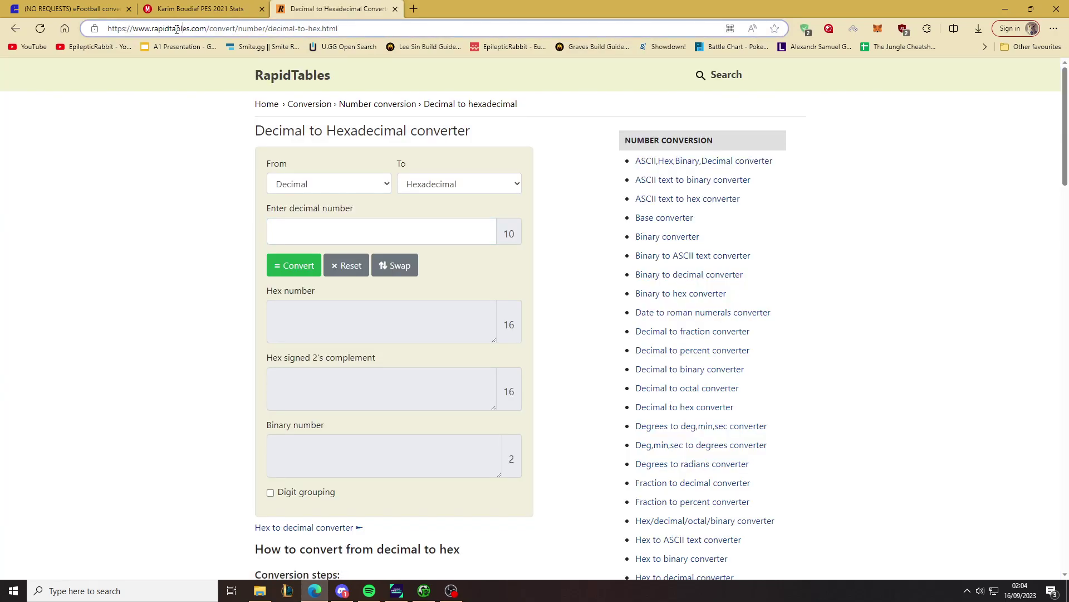
left_click(314, 229)
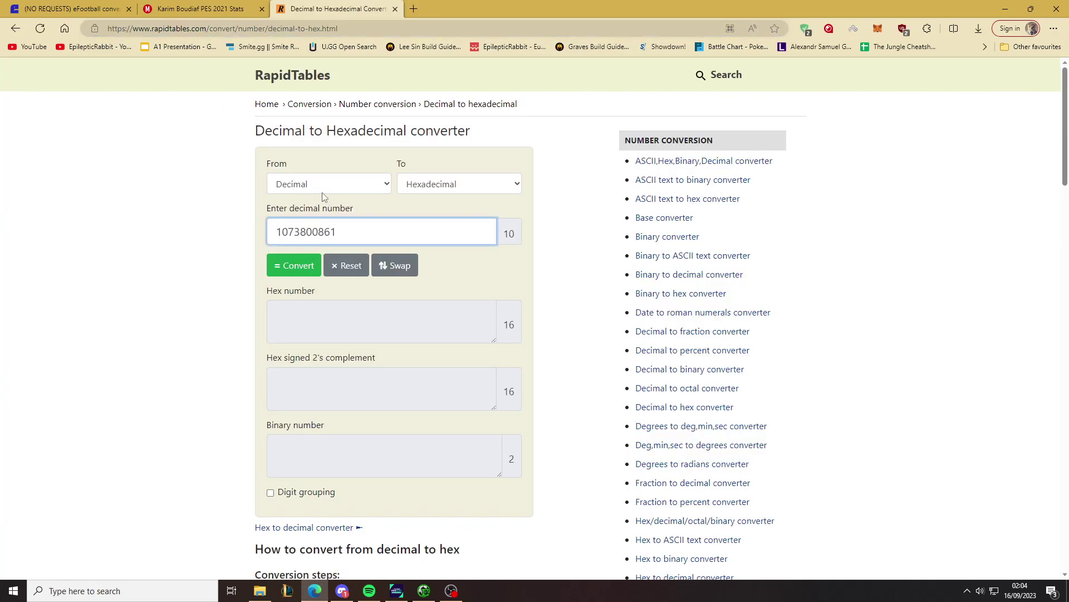
left_click(309, 268)
left_click_drag(326, 310, 296, 310)
key("ctrl+c")
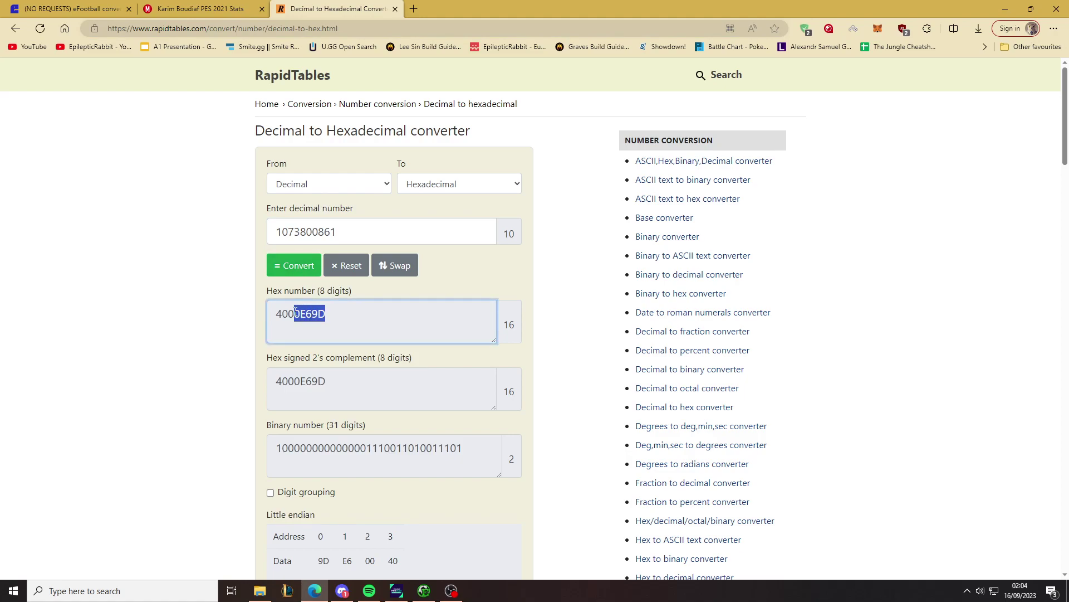
Swap the converter to hexadecimal to decimal, convert 0E69D, copy the resulting number and close the converter page.
left_click(384, 266)
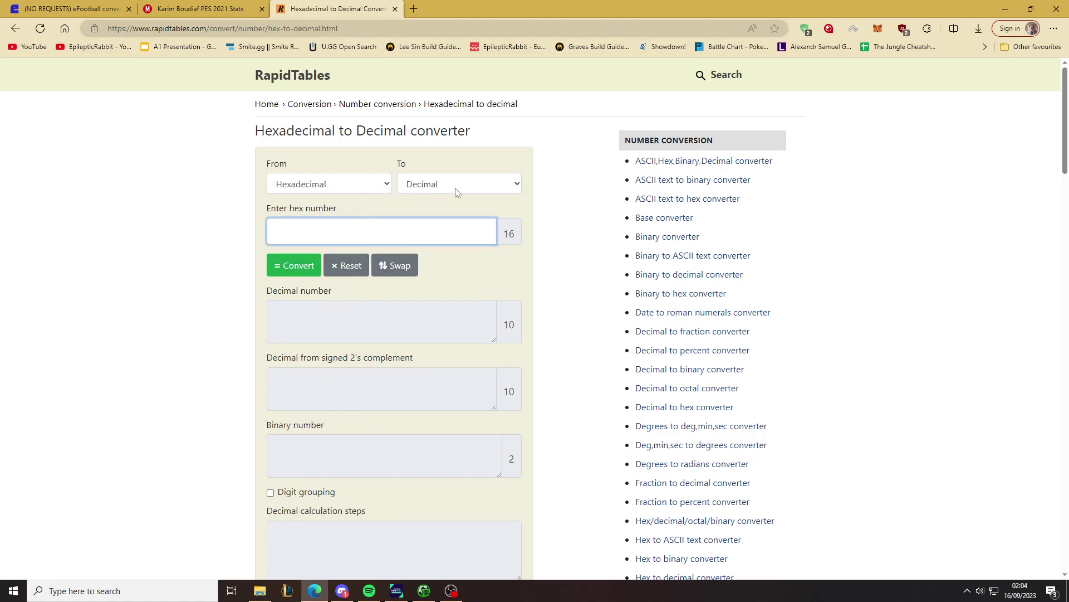
key("ctrl+v")
left_click(296, 265)
left_click(270, 322)
key("ctrl+c")
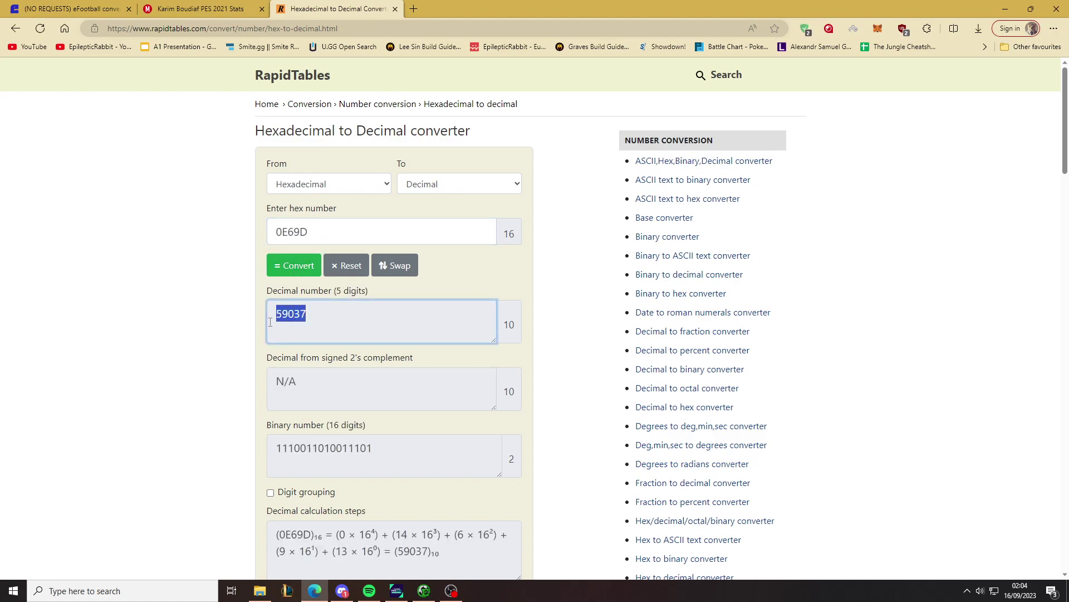
key("ctrl+w")
In File Explorer, search the real face folder for 59037 and copy the path of that folder's #Win subfolder.
key("alt+Tab")
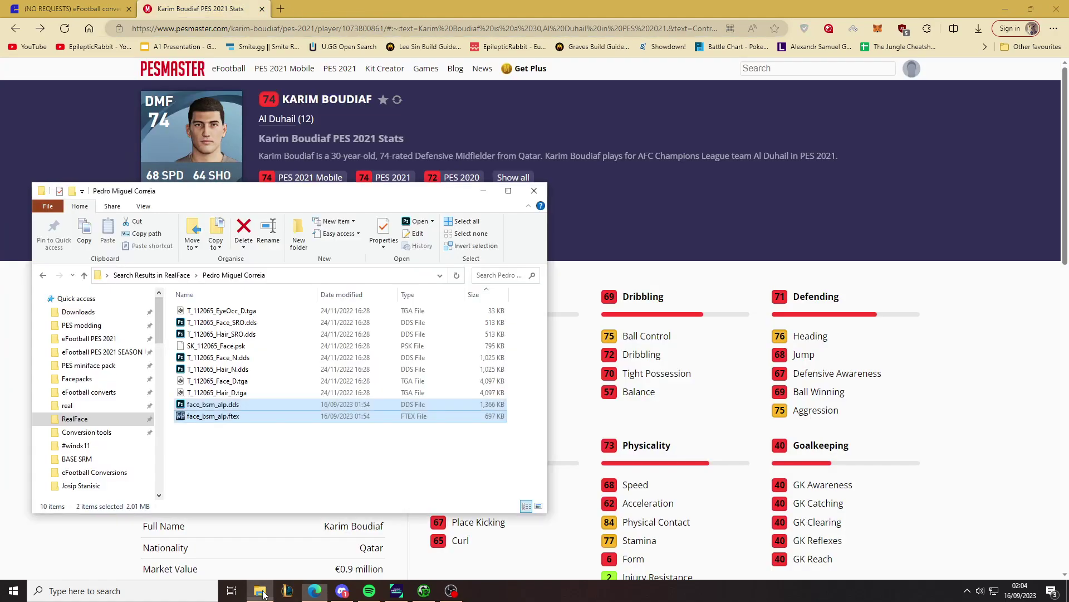
left_click(67, 405)
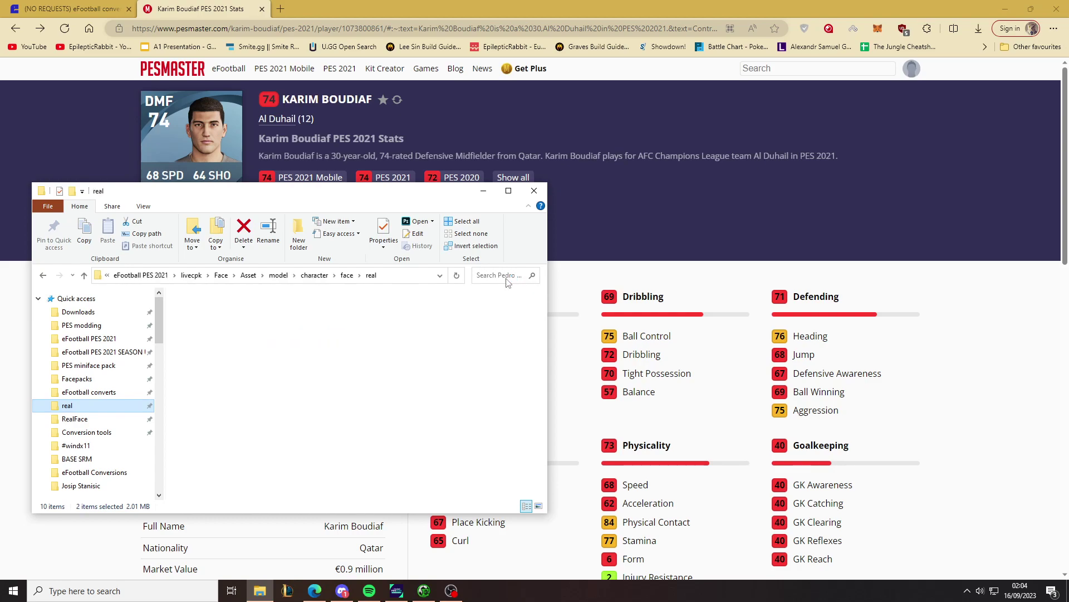
left_click(501, 275)
key("ctrl+v")
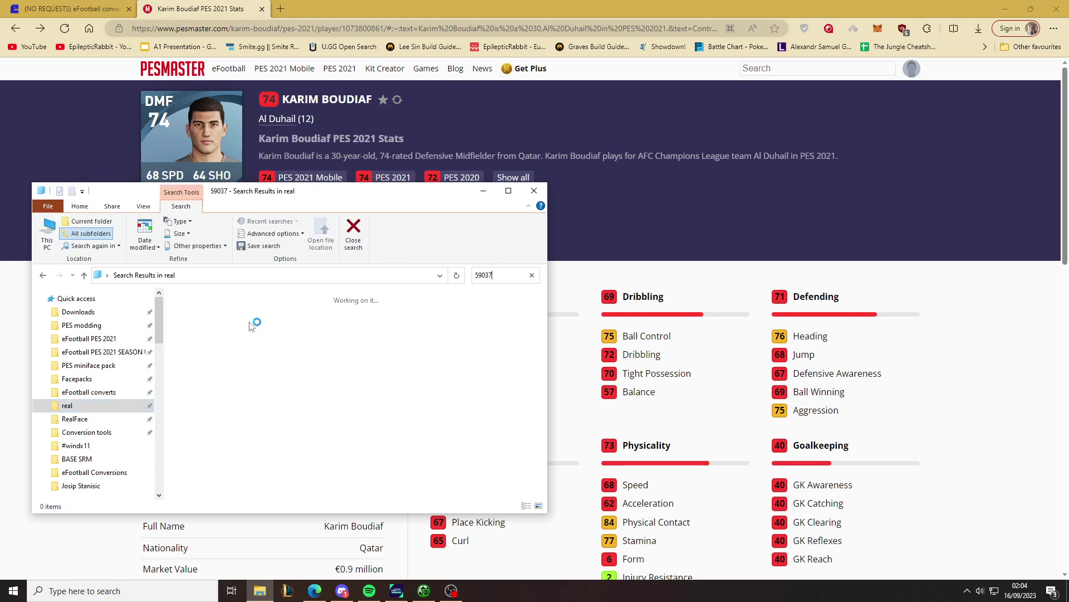
double_click(305, 323)
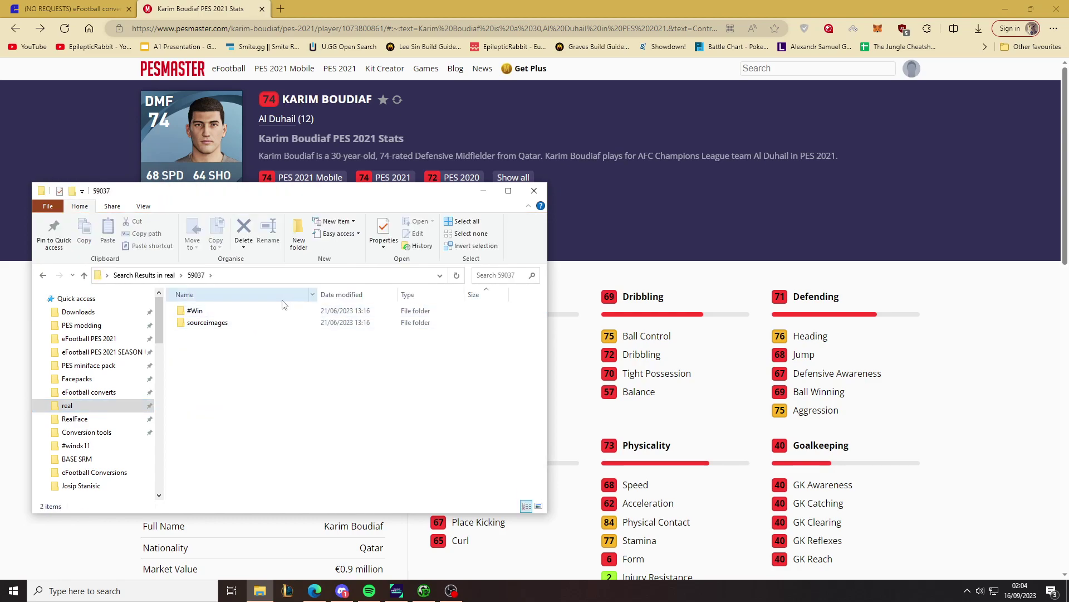
left_click(268, 310)
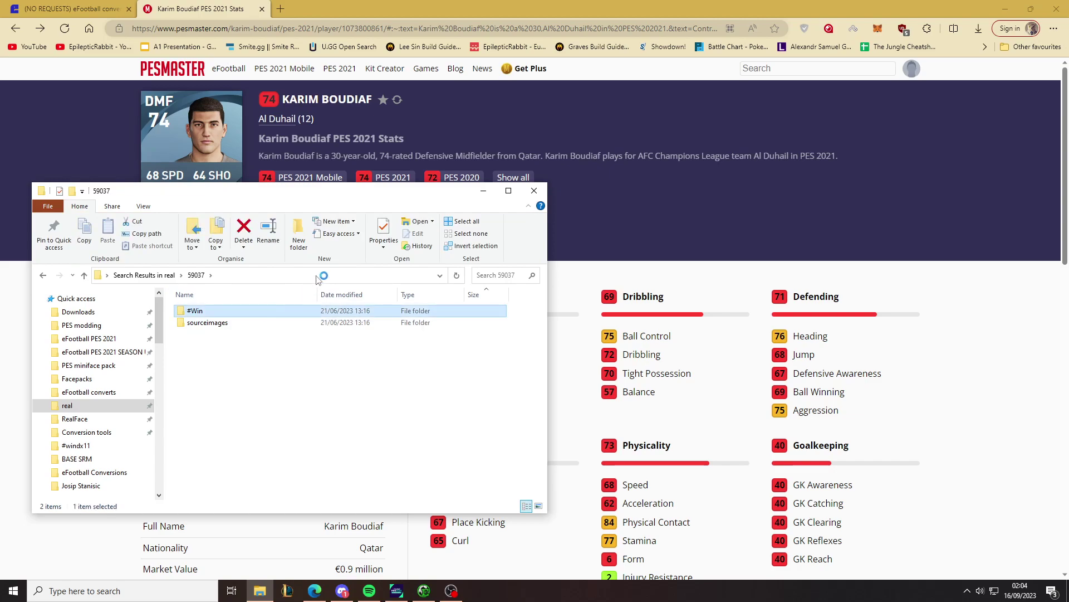
left_click(318, 275)
Launch Blender and dismiss its splash screen.
key("super")
type("ble")
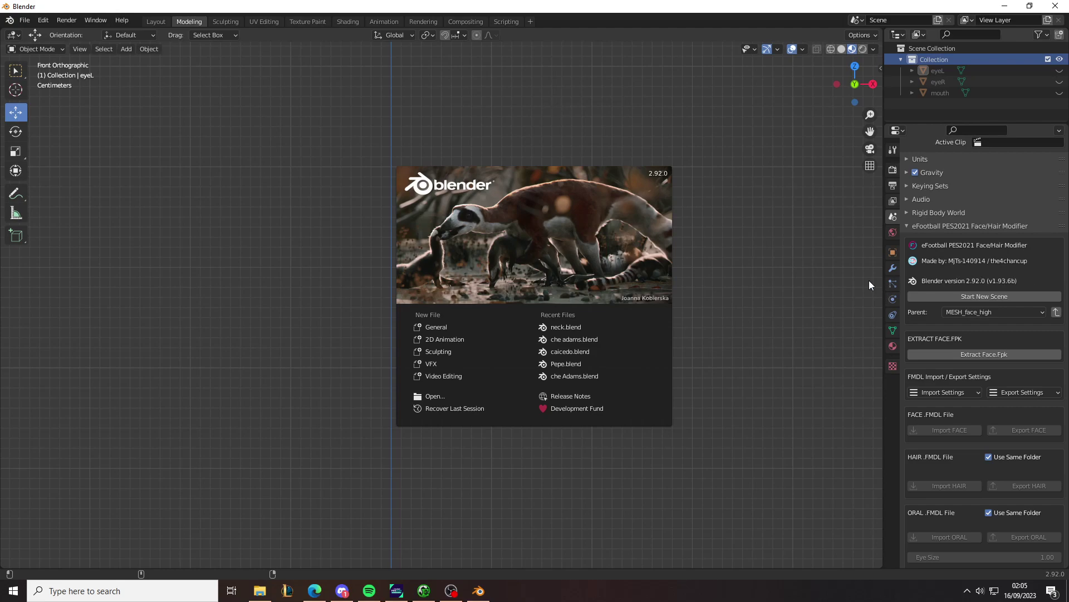
left_click(29, 21)
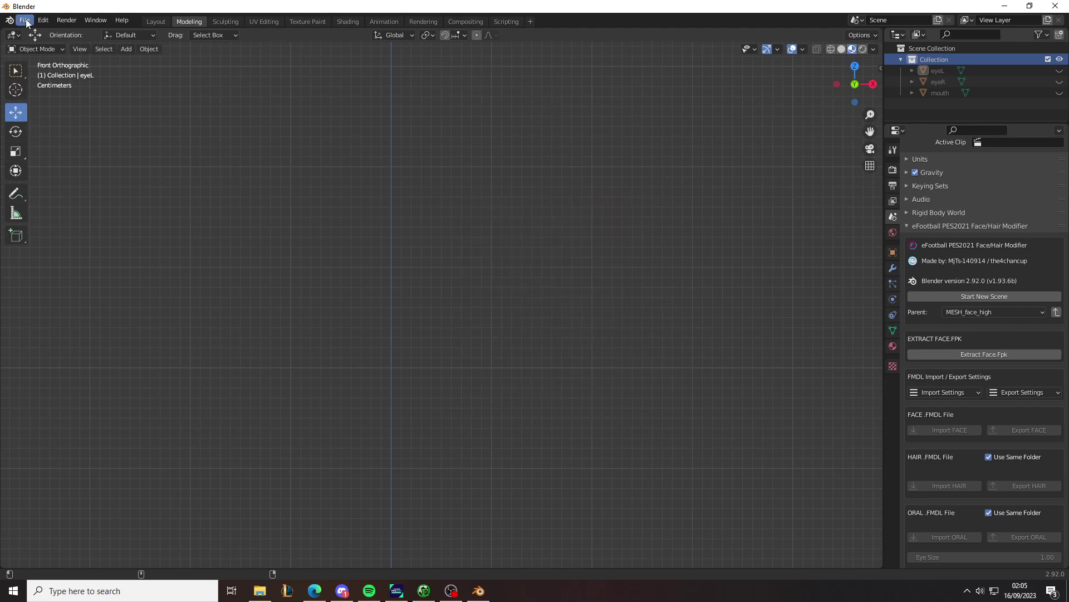
Extract the face.fpk from the copied #Win folder path, importing face_high, hair_high and face_diff.bin with FIX-Smooth Meshes enabled.
left_click(995, 353)
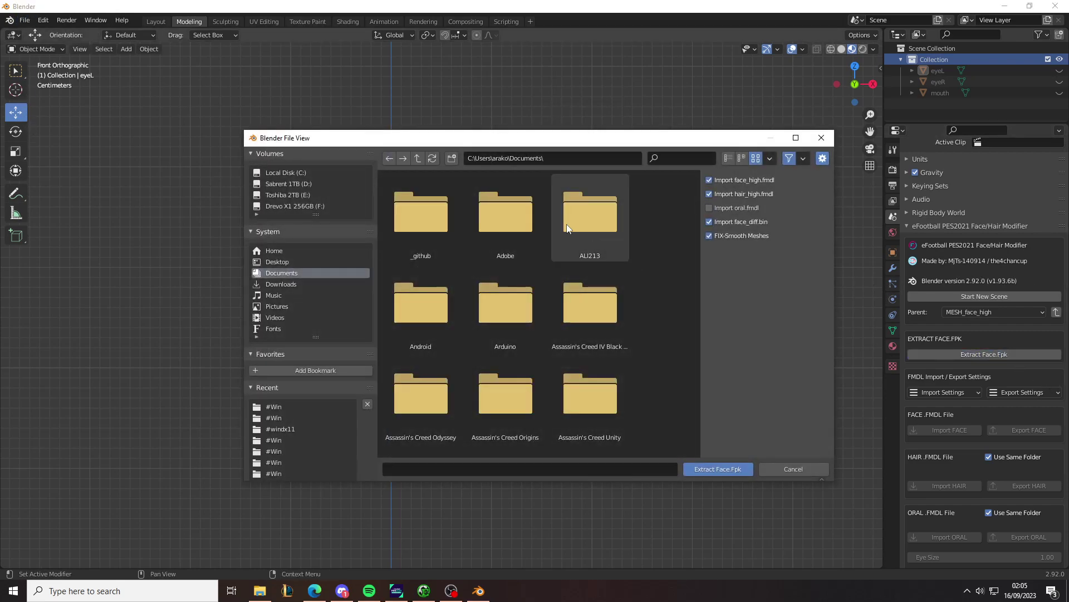
left_click(564, 160)
key("ctrl+v")
key("Return")
double_click(516, 226)
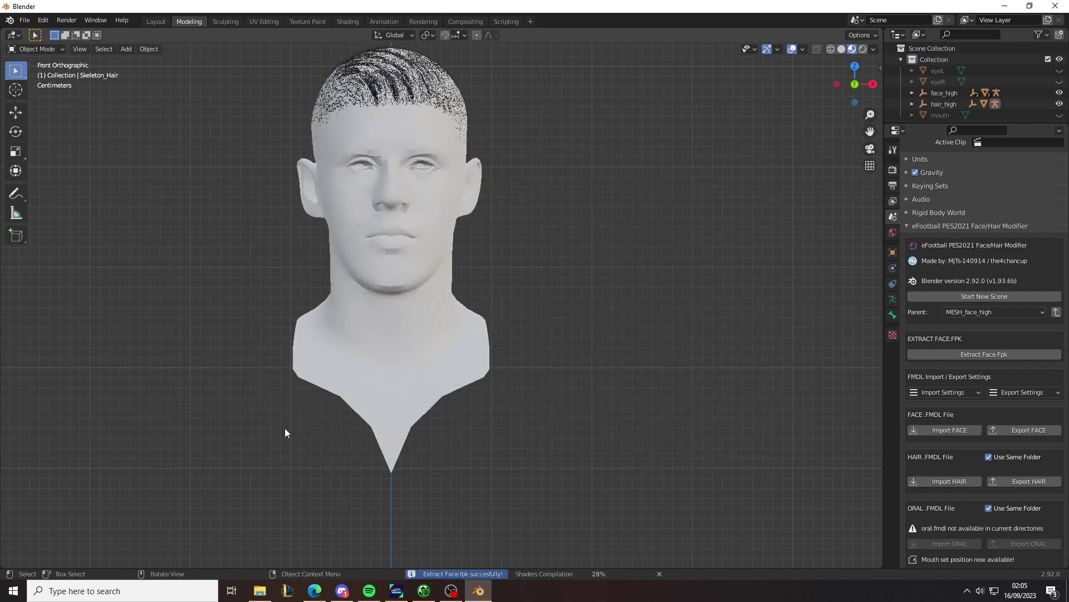
scroll(410, 205, "up", 2)
scroll(304, 153, "down", 2)
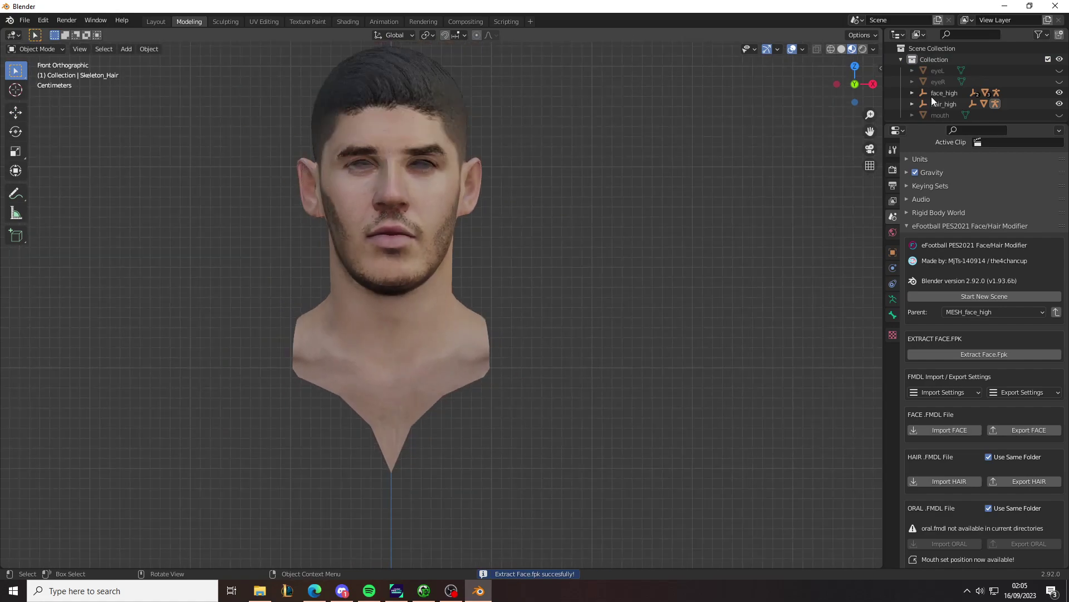
Expand the face_high hierarchy, select all visible face and hair meshes, and switch them to Edit Mode.
left_click(912, 93)
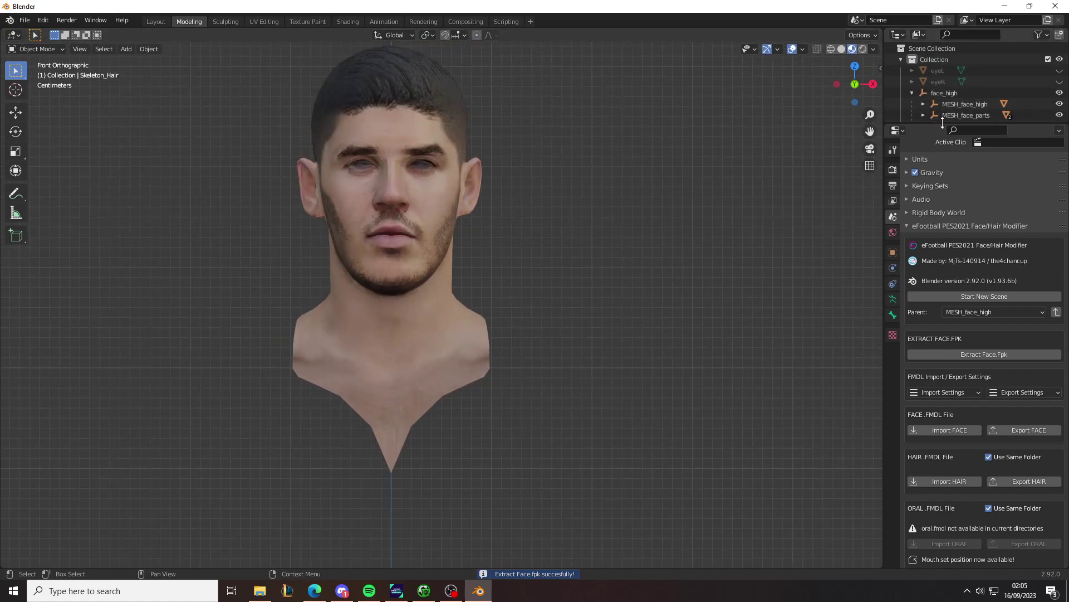
left_click_drag(941, 122, 941, 182)
left_click(451, 330)
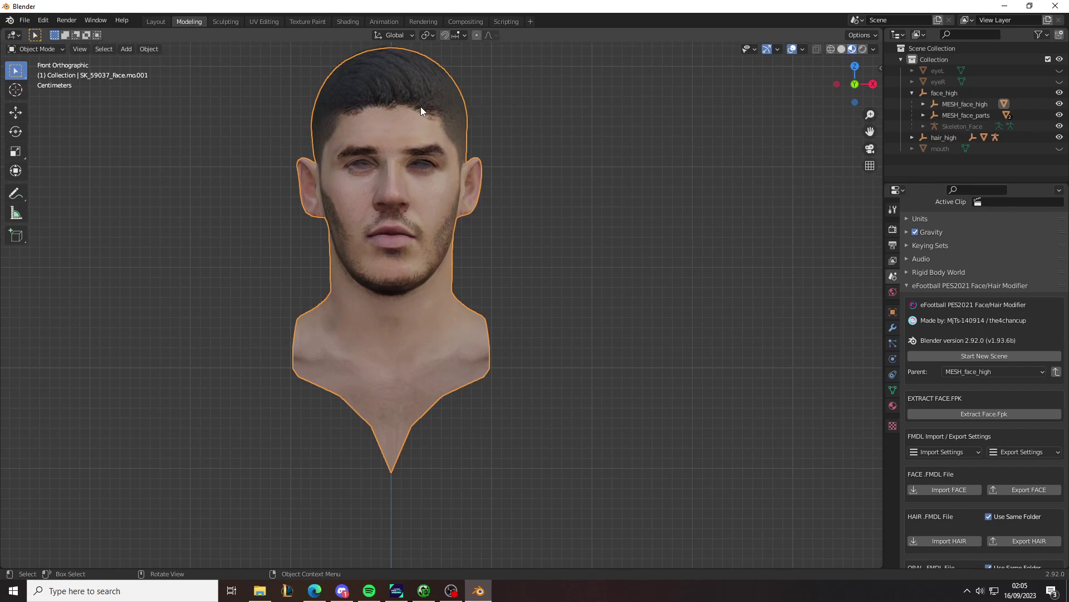
key("a")
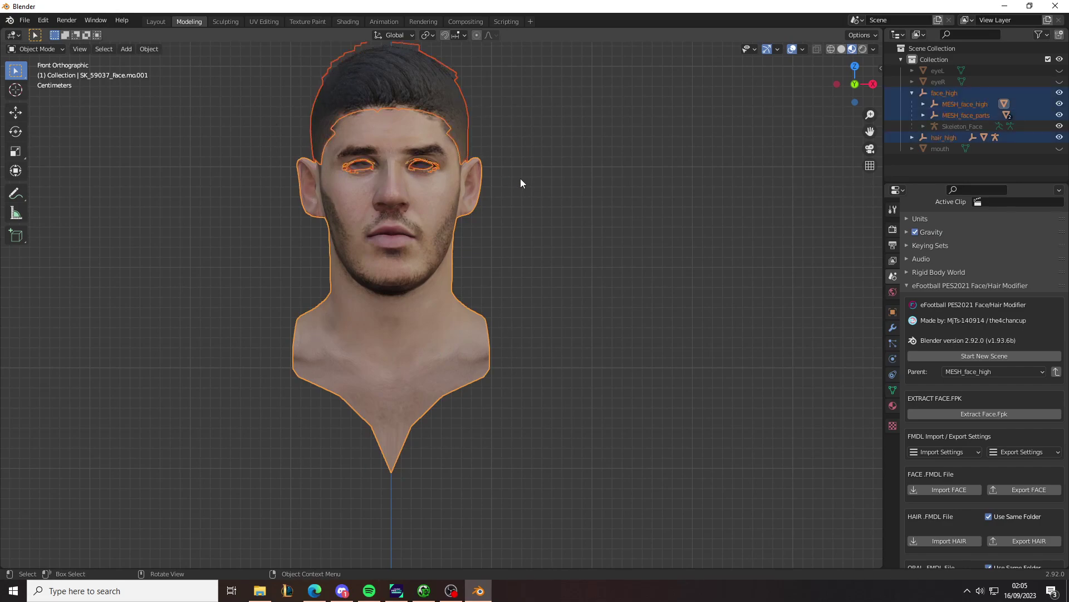
left_click(50, 49)
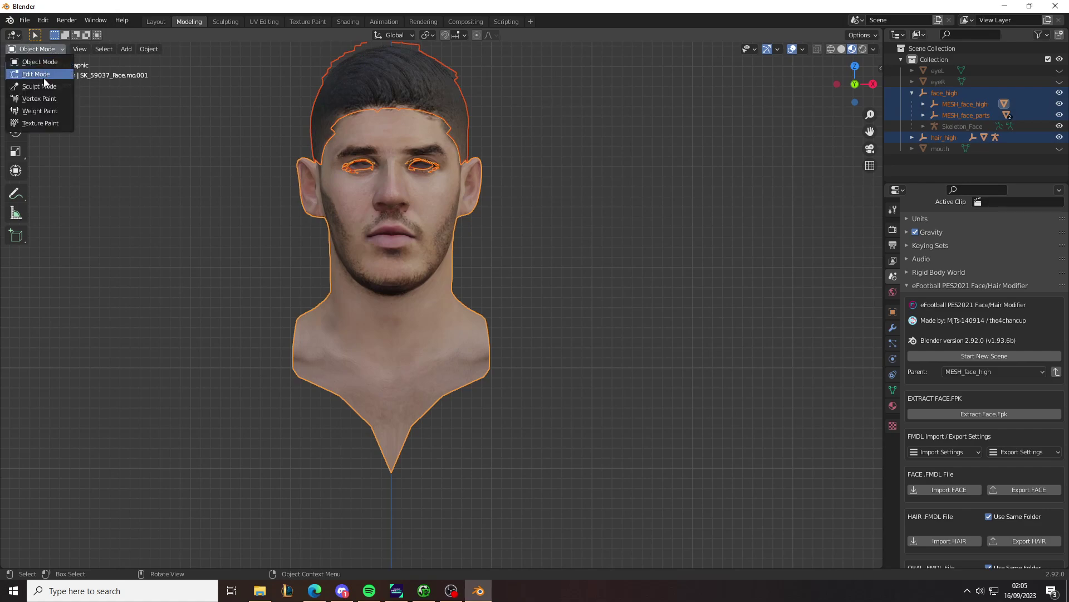
left_click(44, 73)
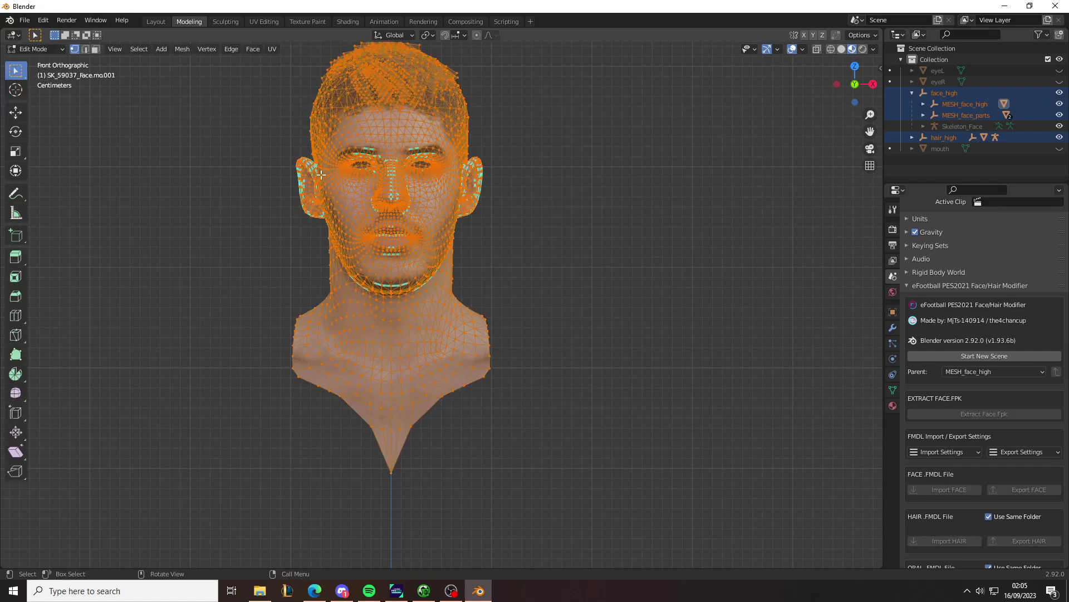
scroll(321, 174, "up", 2)
scroll(375, 165, "down", 2)
Apply Smooth Edges shading to all the selected geometry, deselect it and return to Object Mode.
left_click(182, 49)
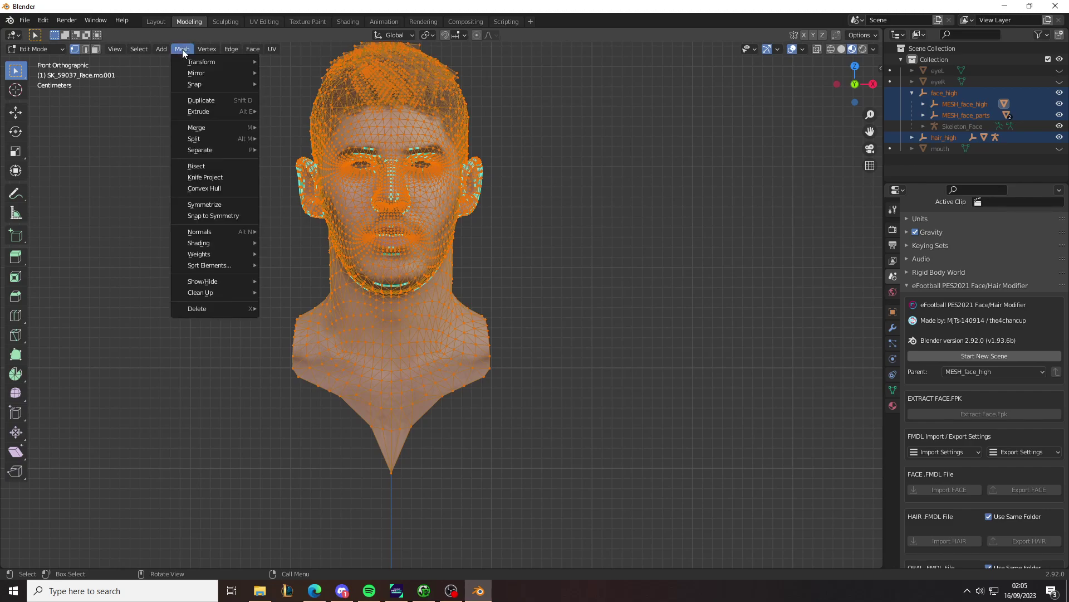
mouse_move(228, 243)
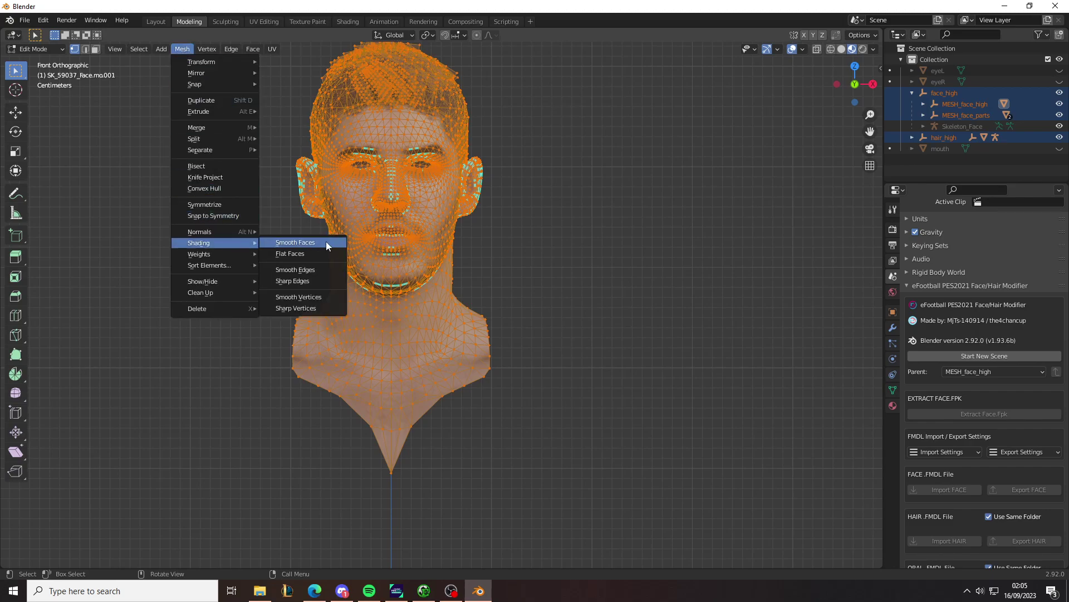
left_click(320, 270)
left_click(525, 255)
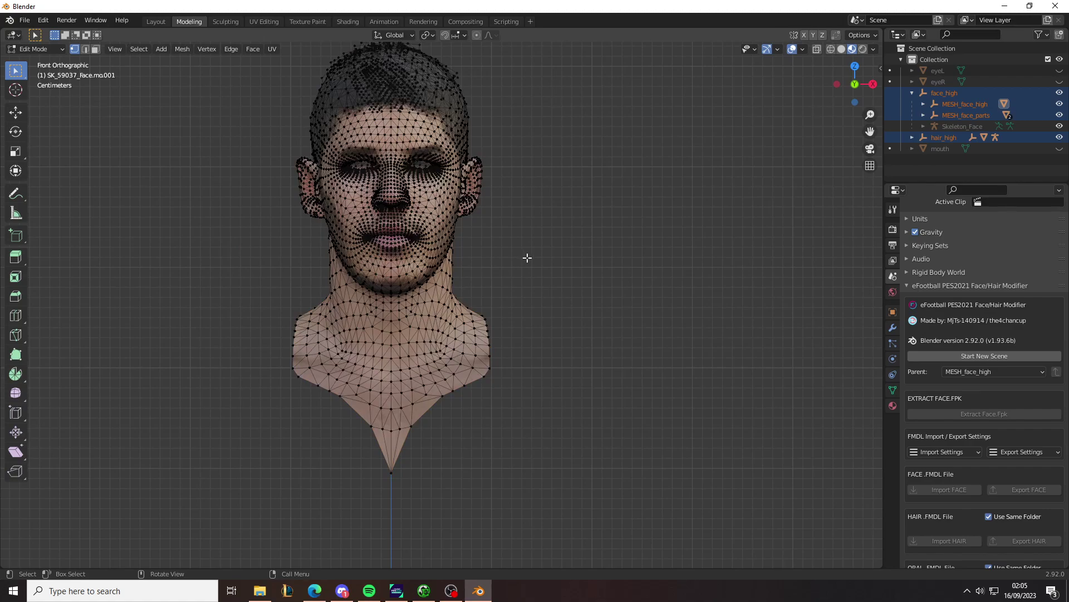
left_click(28, 52)
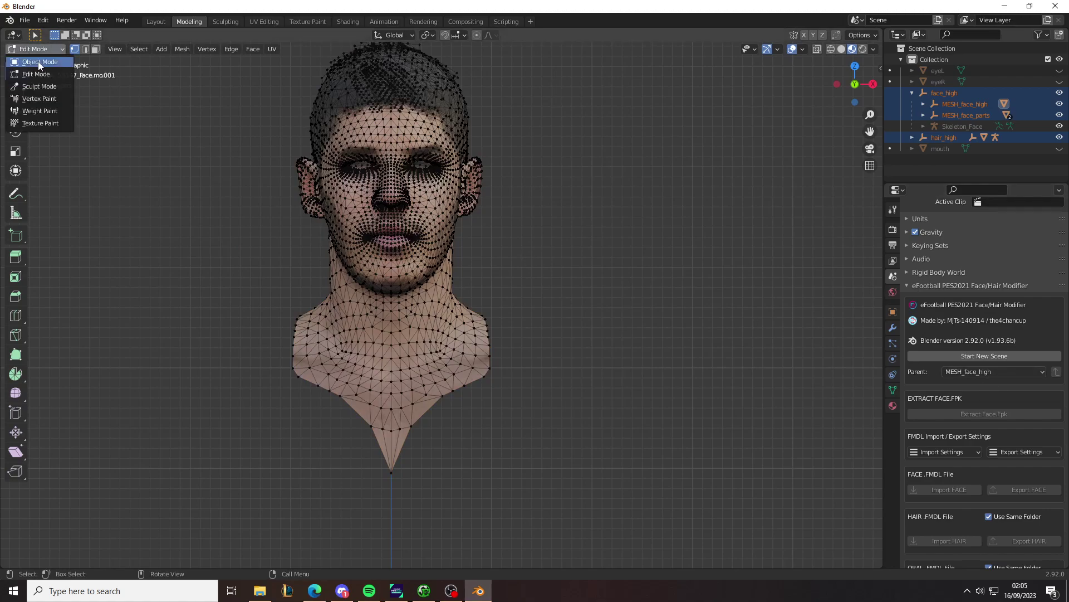
left_click(34, 62)
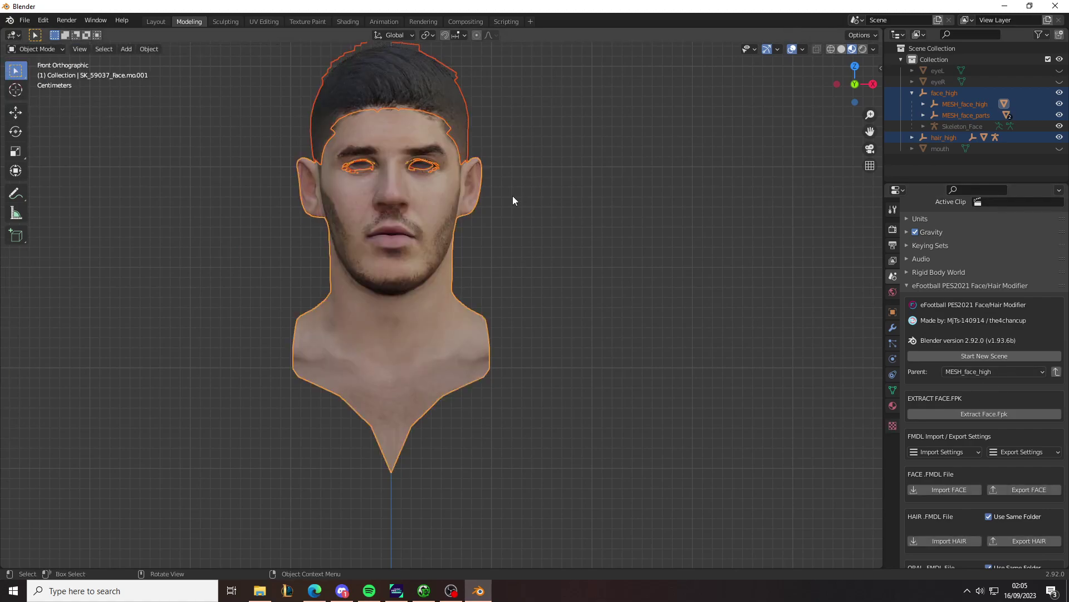
Export the face, hair and PES_DIFF.BIN with the PES2021 Face/Hair Modifier, and create the FACE.FPK file.
left_click(892, 391)
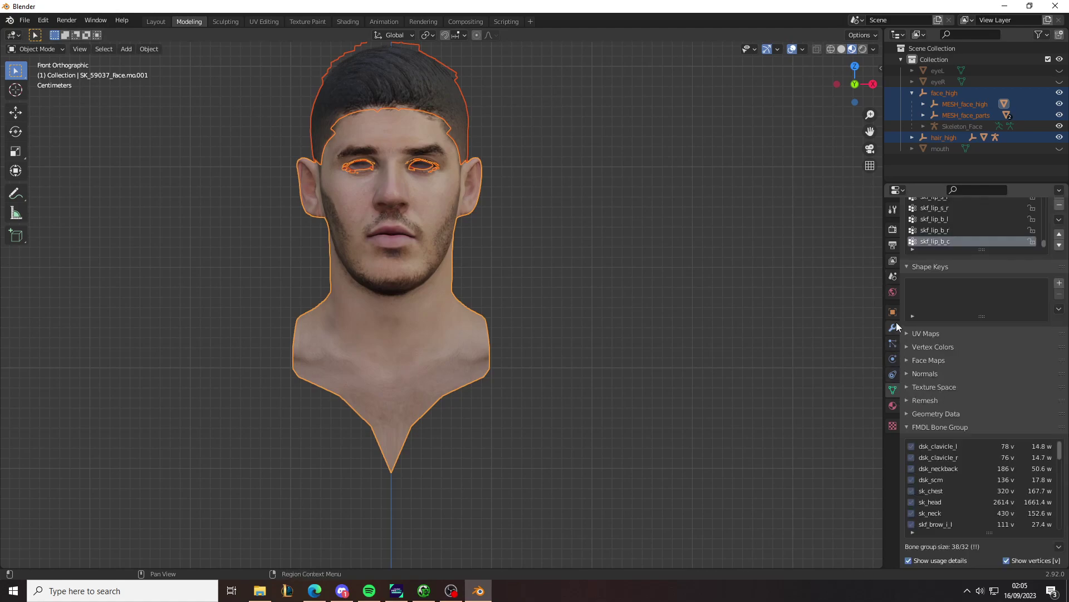
left_click(892, 273)
scroll(981, 334, "down", 5)
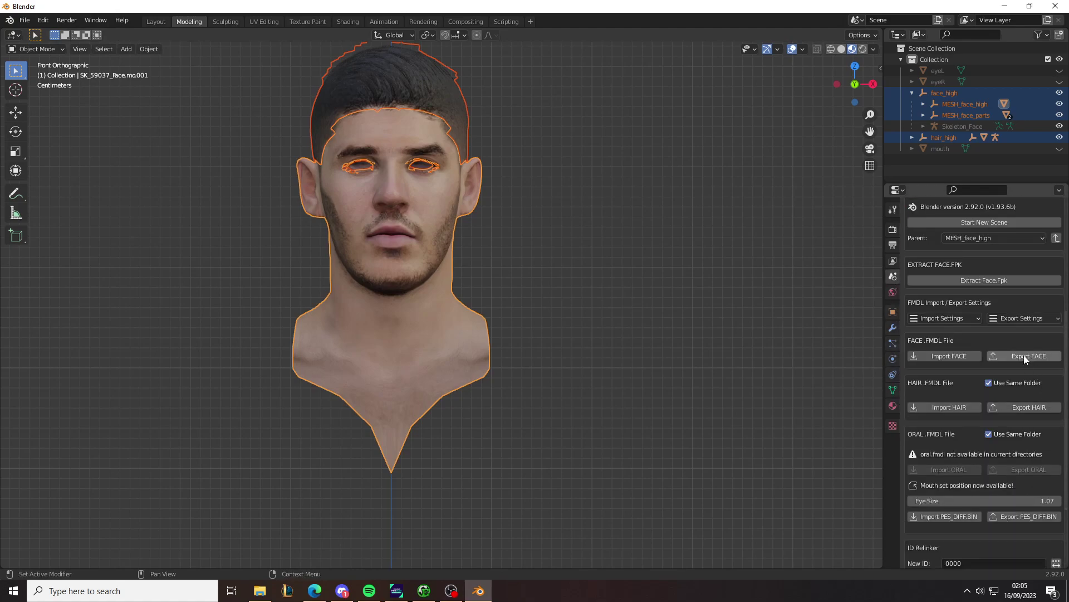
left_click(1037, 406)
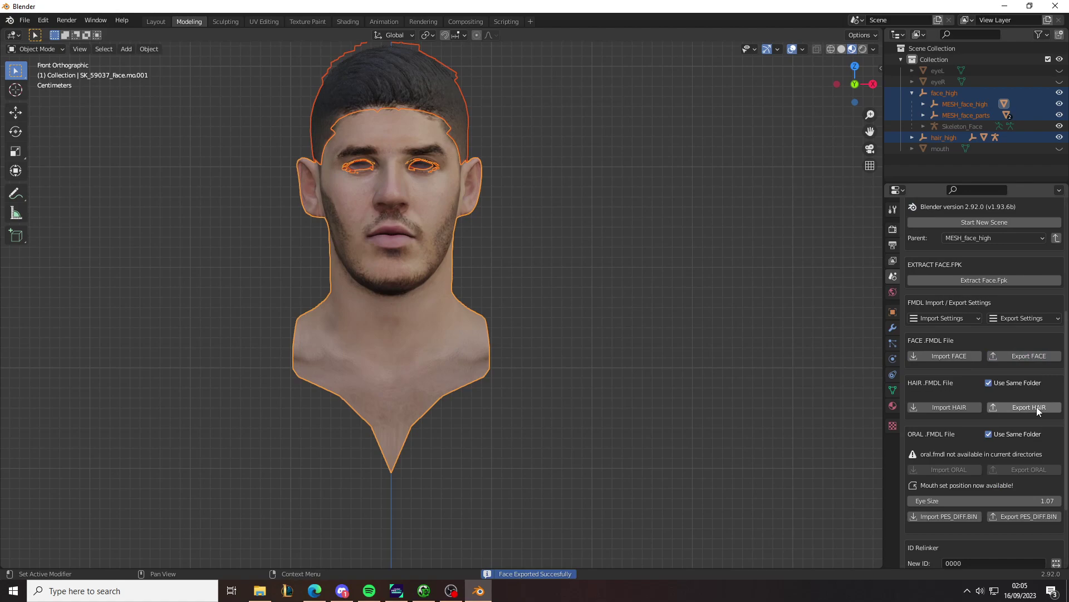
left_click(1017, 516)
scroll(1036, 490, "down", 4)
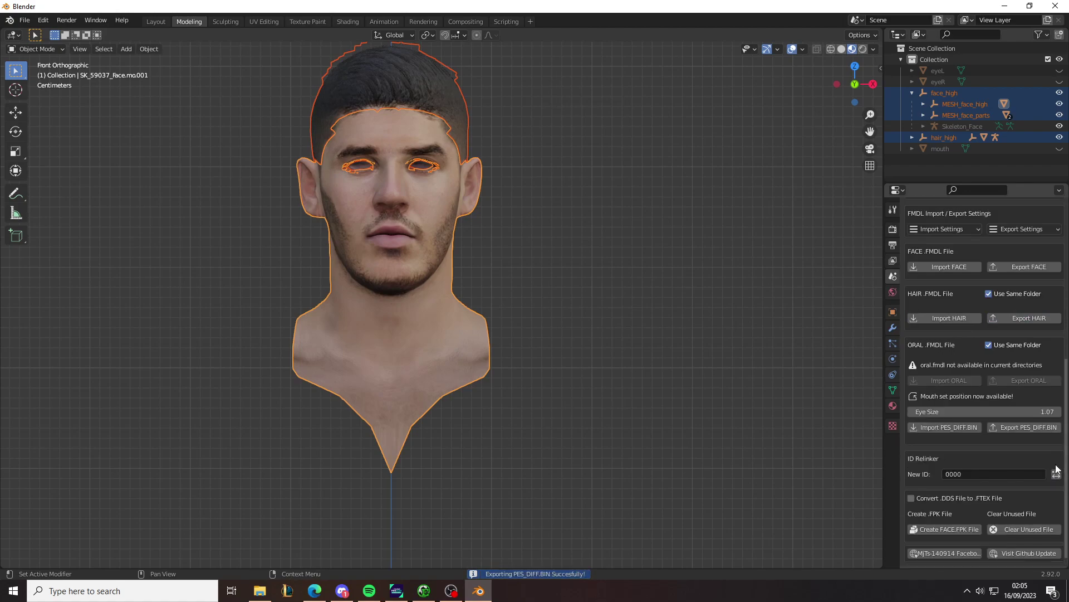
left_click(955, 527)
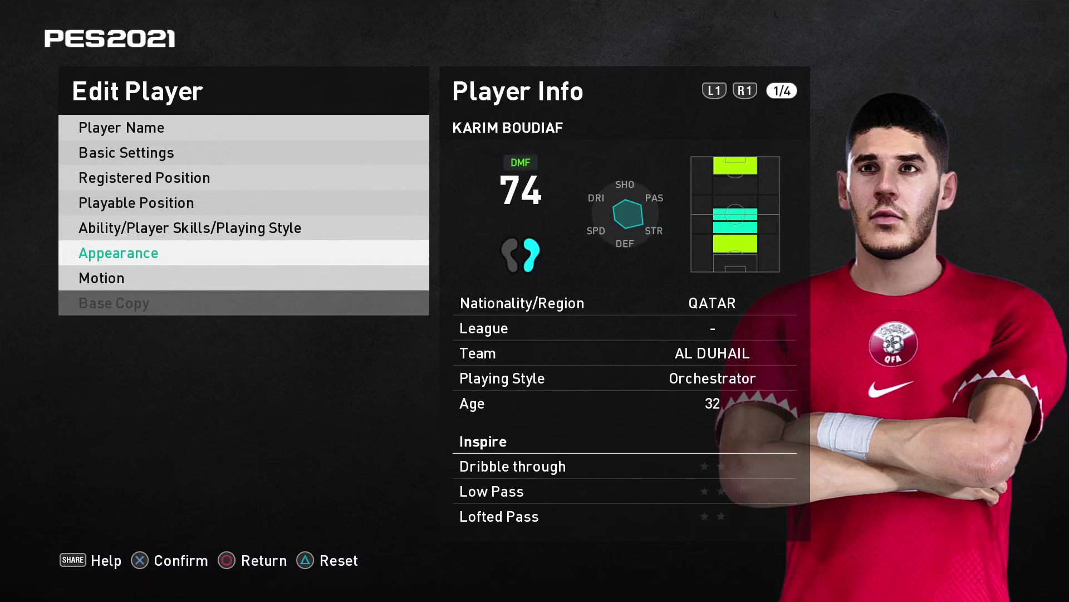
Switch to PES 2021 and reselect Karim Boudiaf in the Qatar squad list to examine the shading of the rebuilt face.
key("Up")
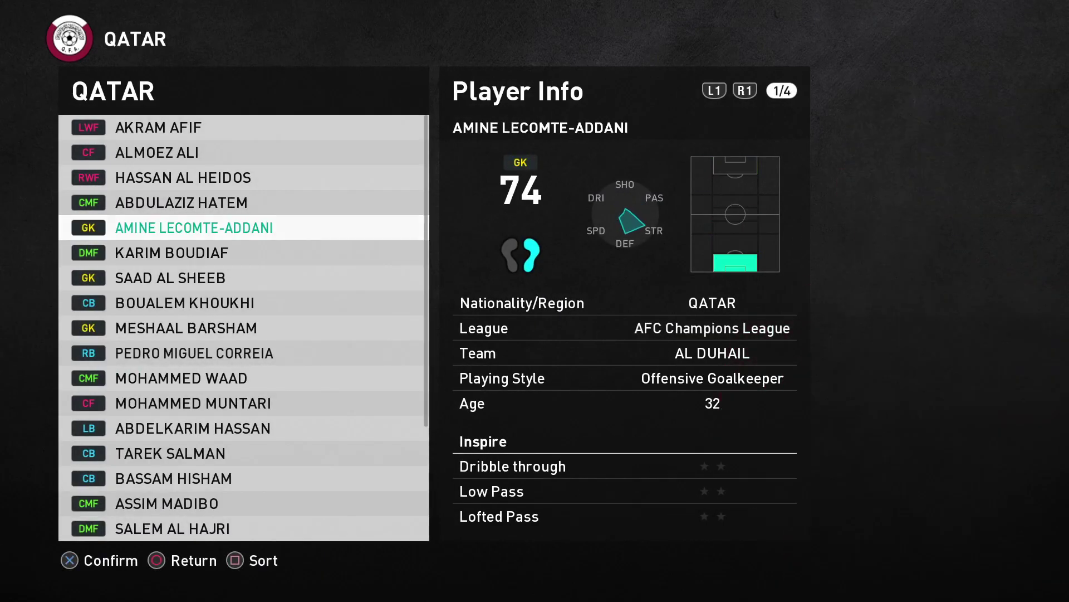
key("Down")
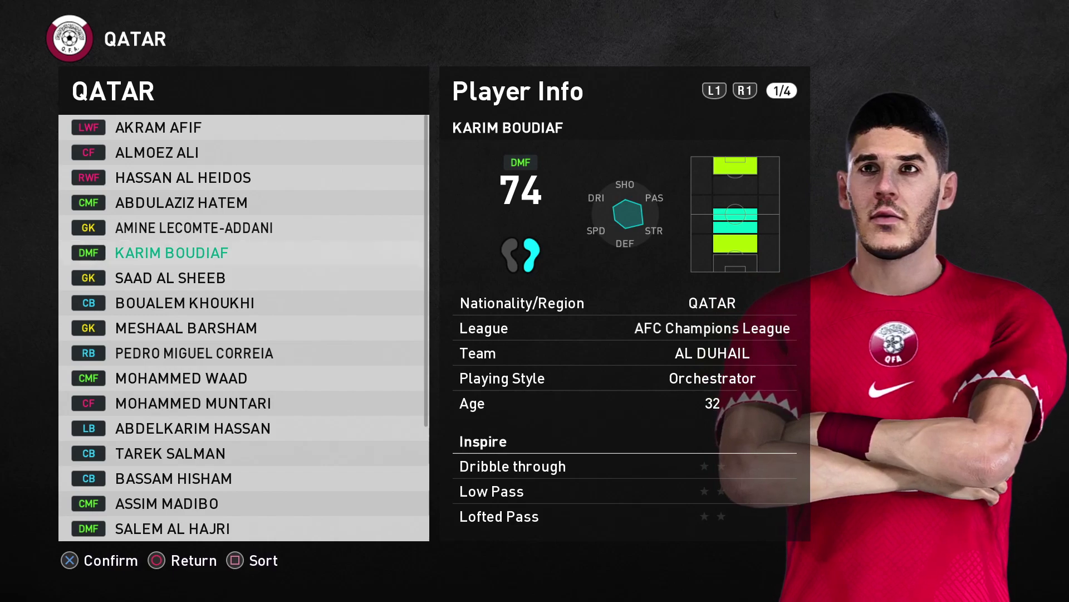
key("Up")
key("Down")
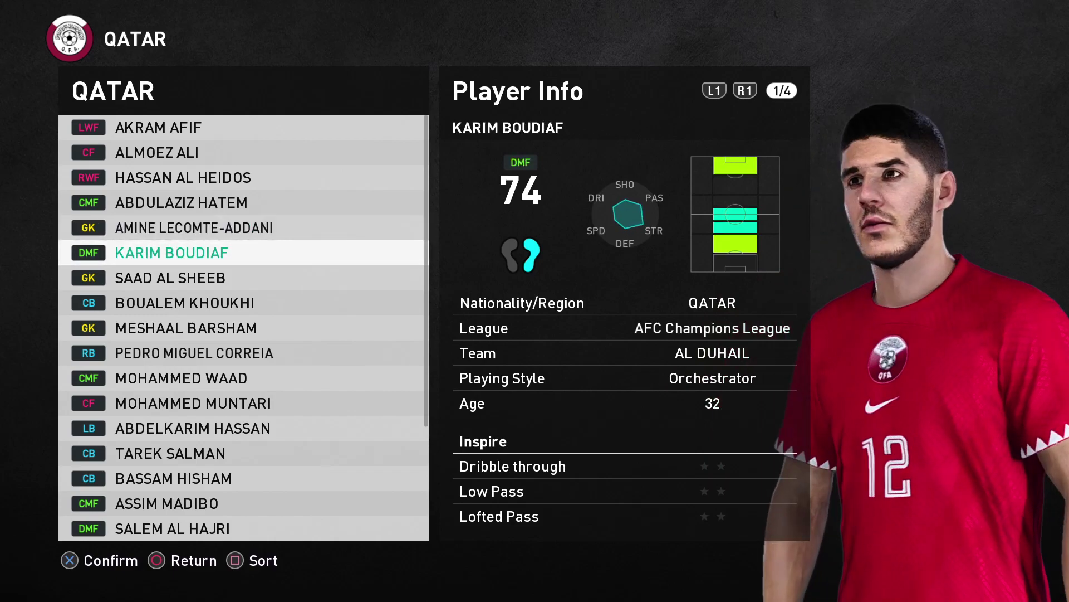
key("Up")
key("Down")
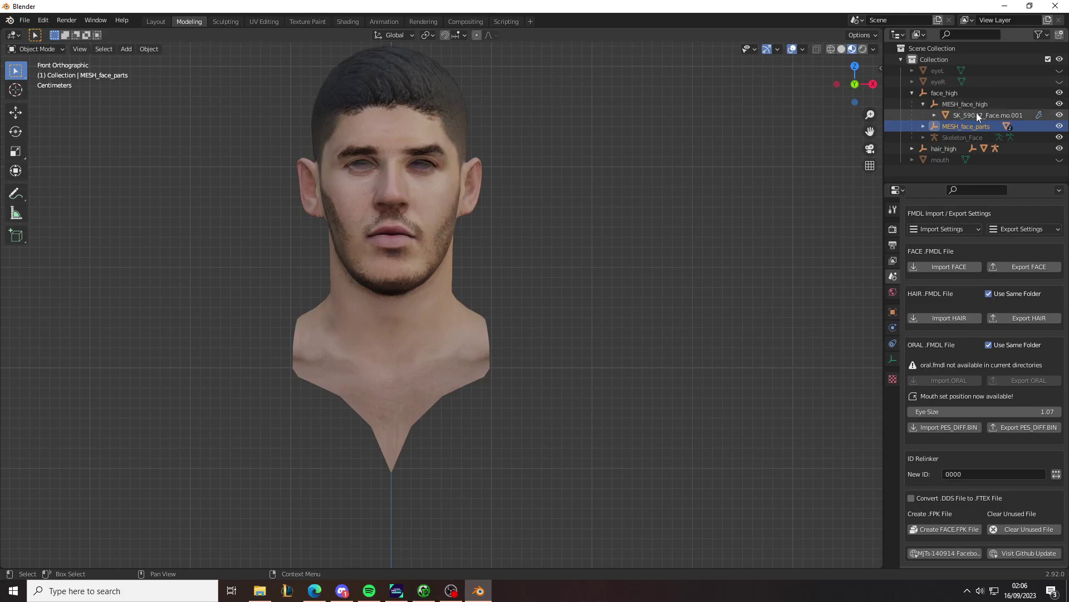
Switch to Blender and check the material assigned to the SK_59037_Face.mo.001 mesh.
left_click(976, 113)
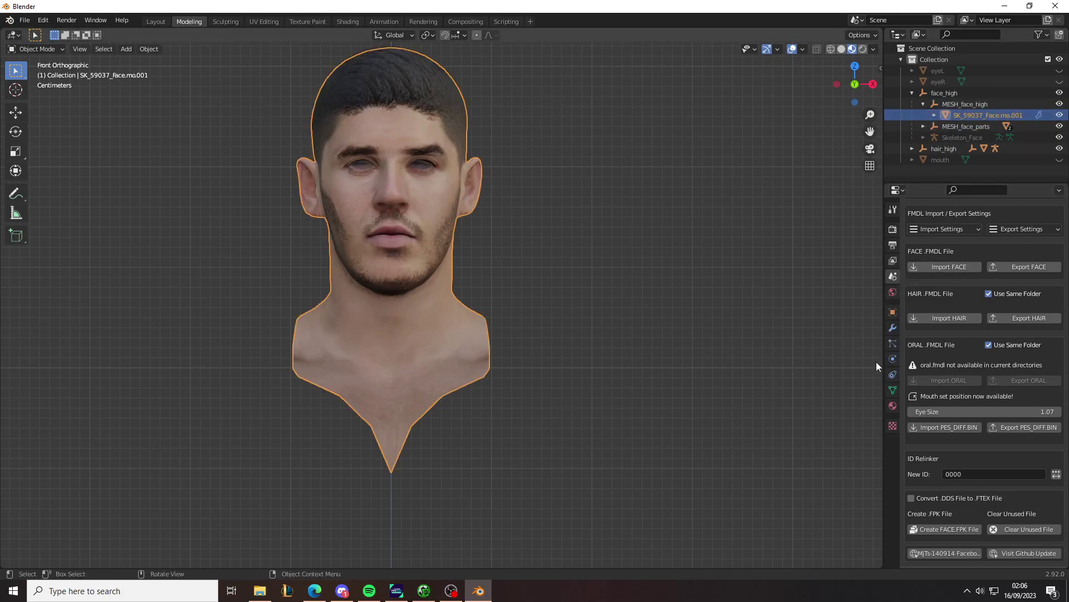
left_click(893, 390)
scroll(1031, 390, "up", 5)
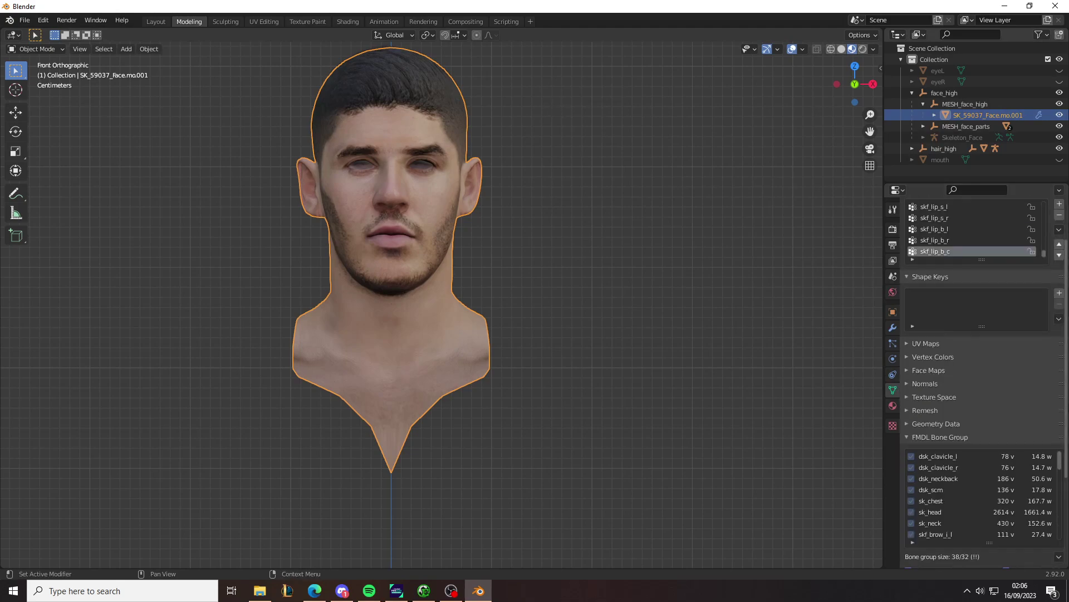
left_click(893, 406)
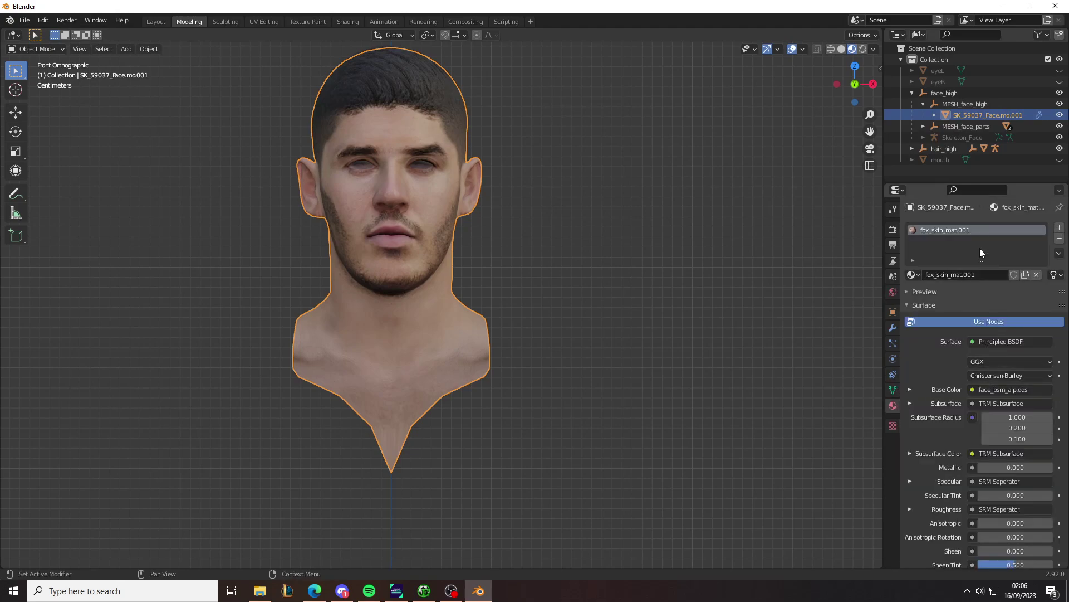
Select mesh_id_face_0 under MESH_face_parts and rename its material fox_eyelash_mat in the Shading workspace.
left_click(924, 127)
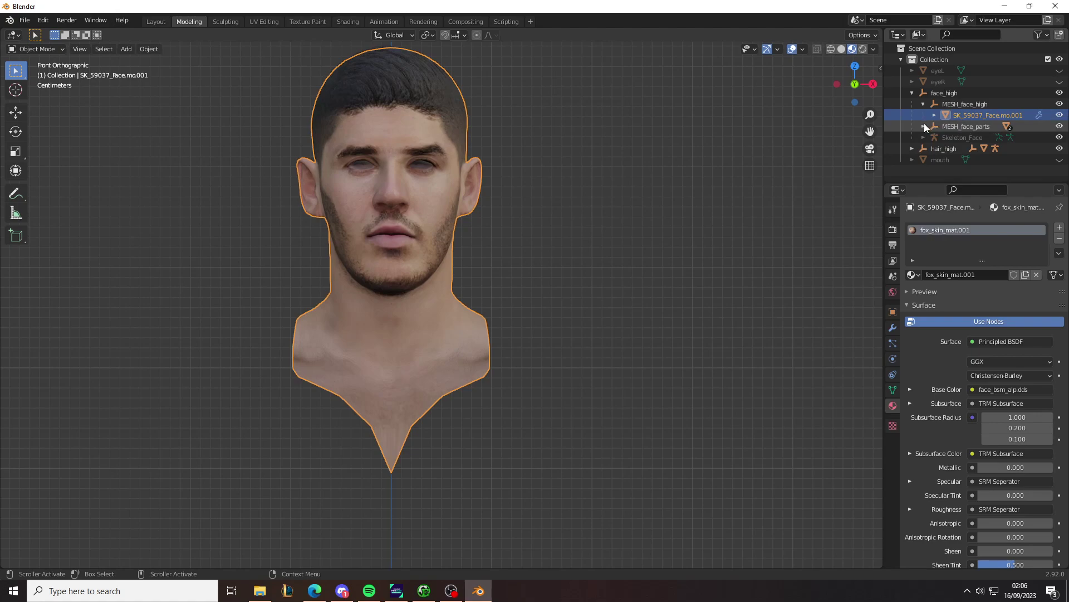
left_click(975, 138)
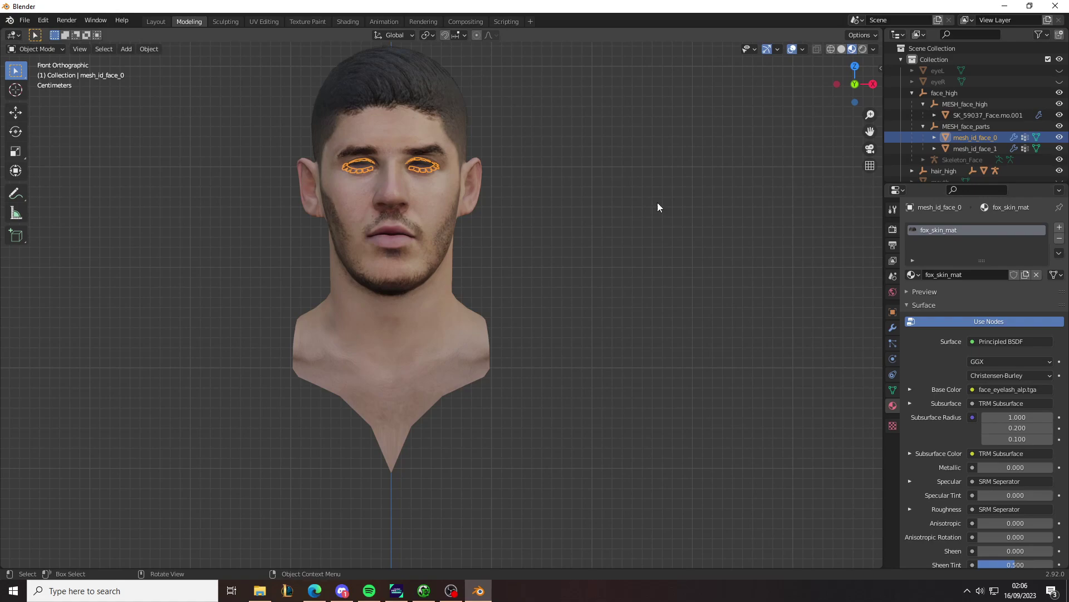
left_click(346, 23)
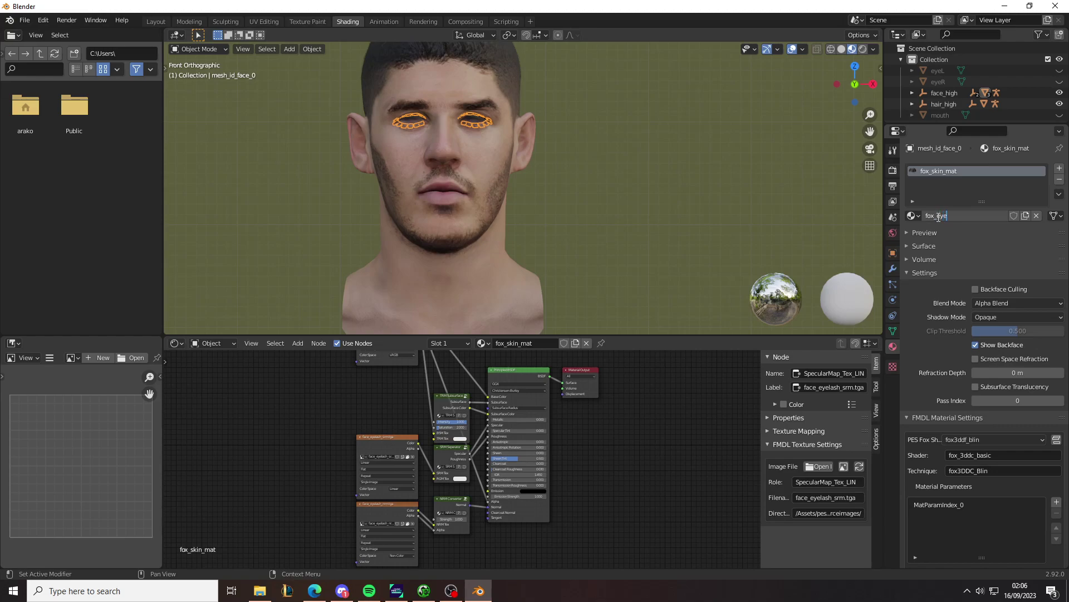
type("_mat")
key("Return")
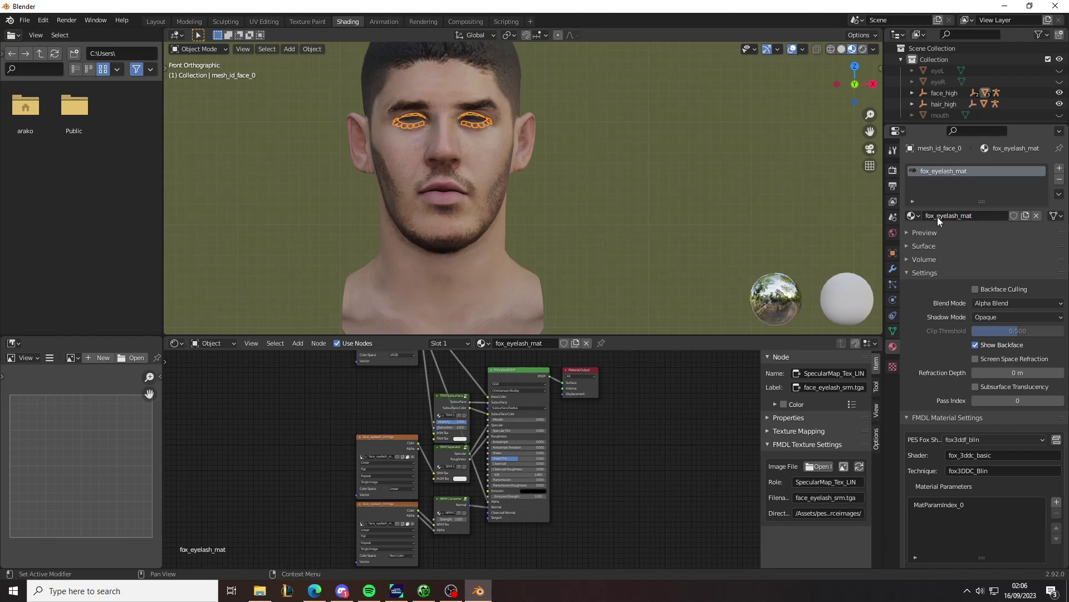
Select the SK_59037_Face.mo.001 mesh under MESH_face_high and rename its material fox_skin_mat.
left_click(912, 93)
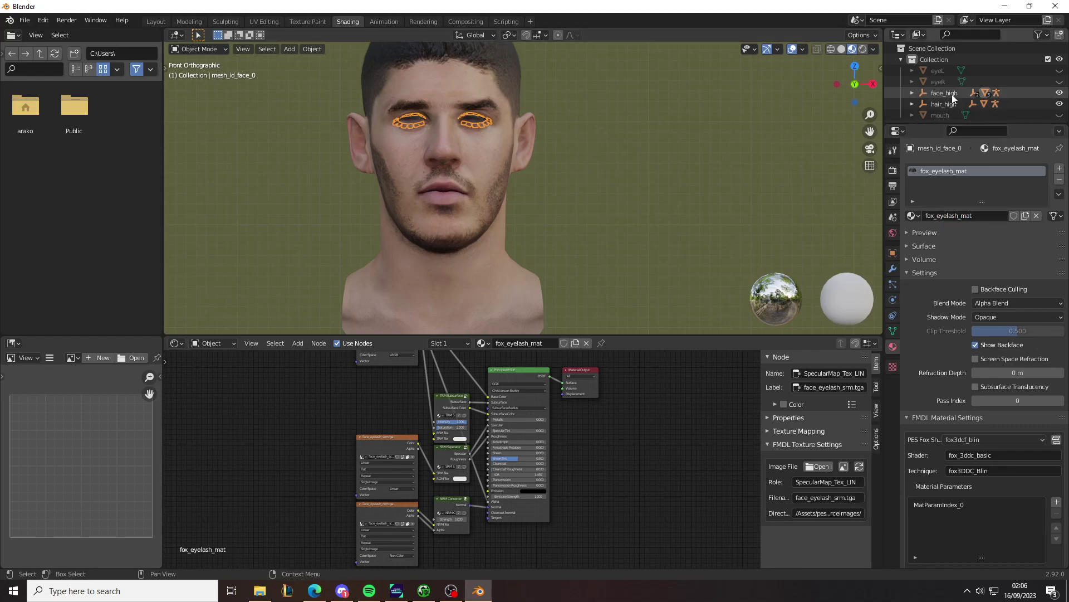
scroll(947, 95, "down", 1)
left_click(924, 82)
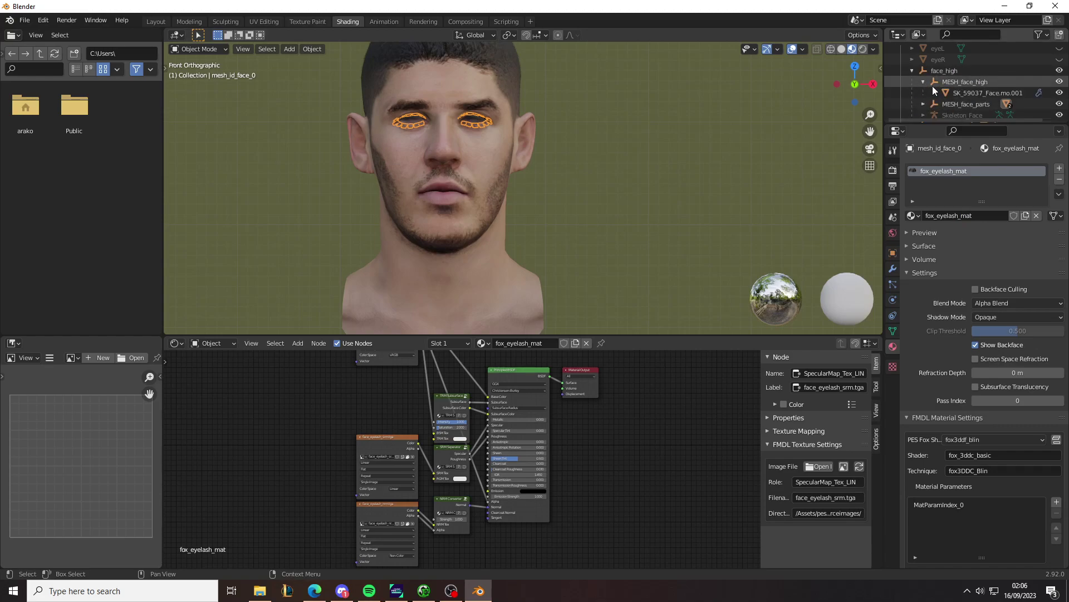
left_click(981, 92)
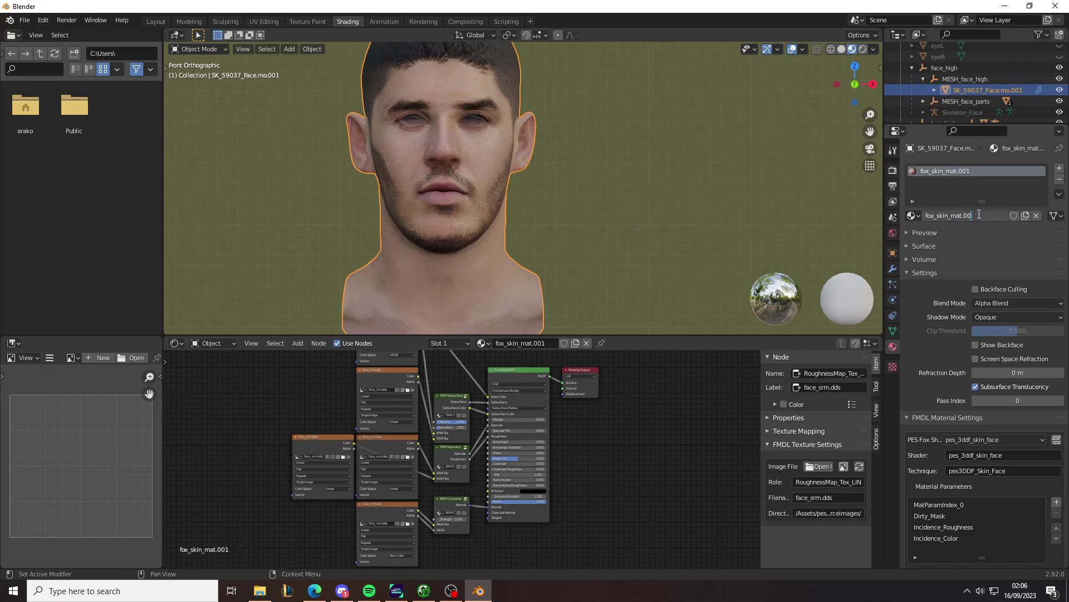
key("Return")
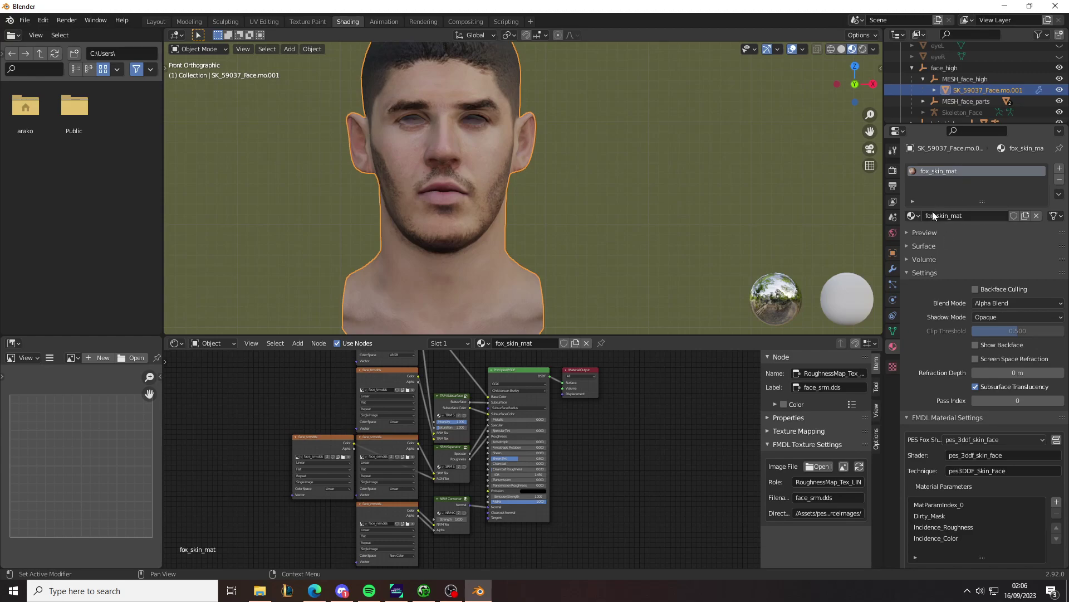
Re-export the face, hair and PES_DIFF.BIN with the PES2021 Face/Hair Modifier, and create the FACE.FPK file again.
left_click(893, 217)
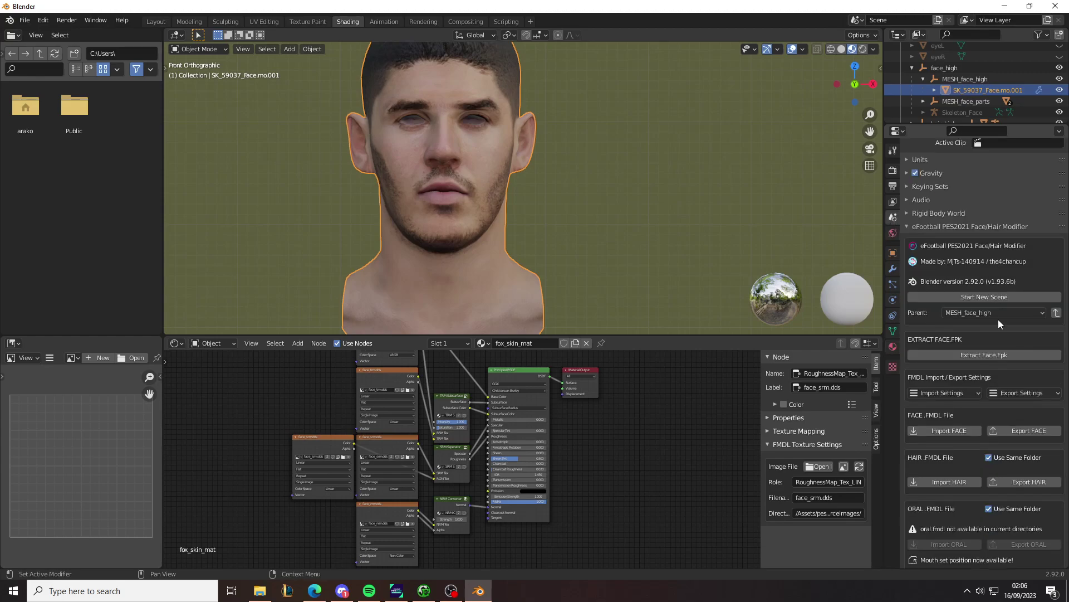
scroll(998, 320, "down", 5)
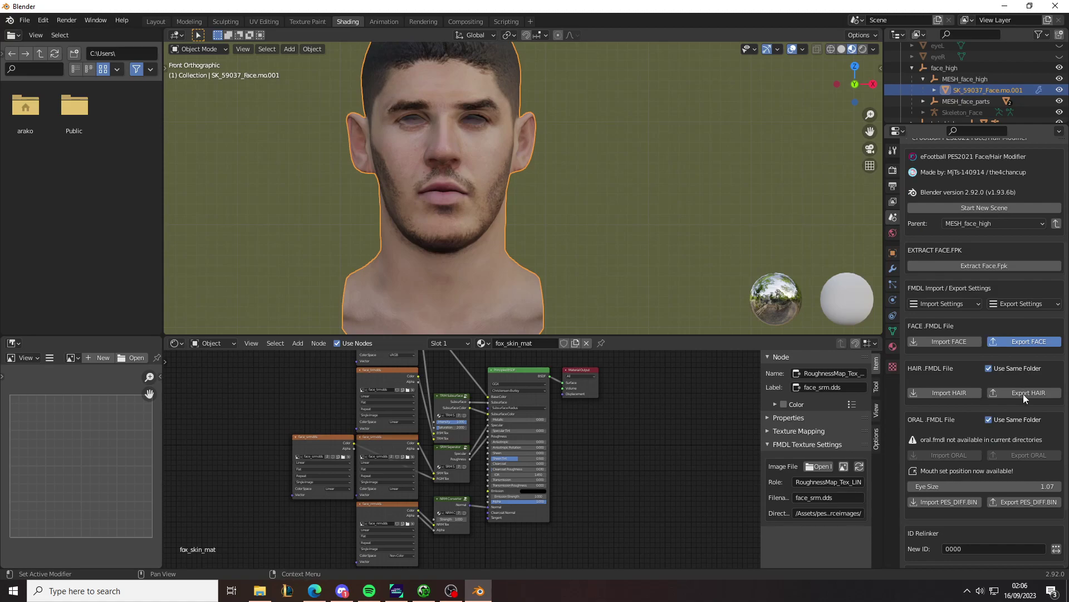
left_click(1019, 500)
scroll(947, 515, "down", 4)
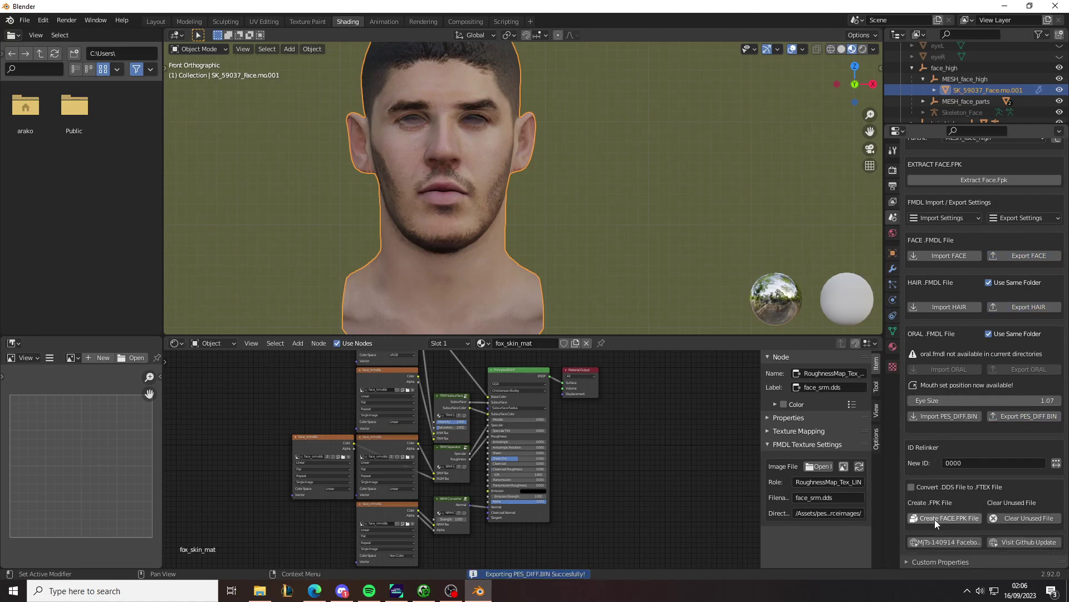
left_click(934, 518)
Switch to PES 2021, reload Karim Boudiaf's model and examine his face in the squad list and Motion preview.
left_click(397, 591)
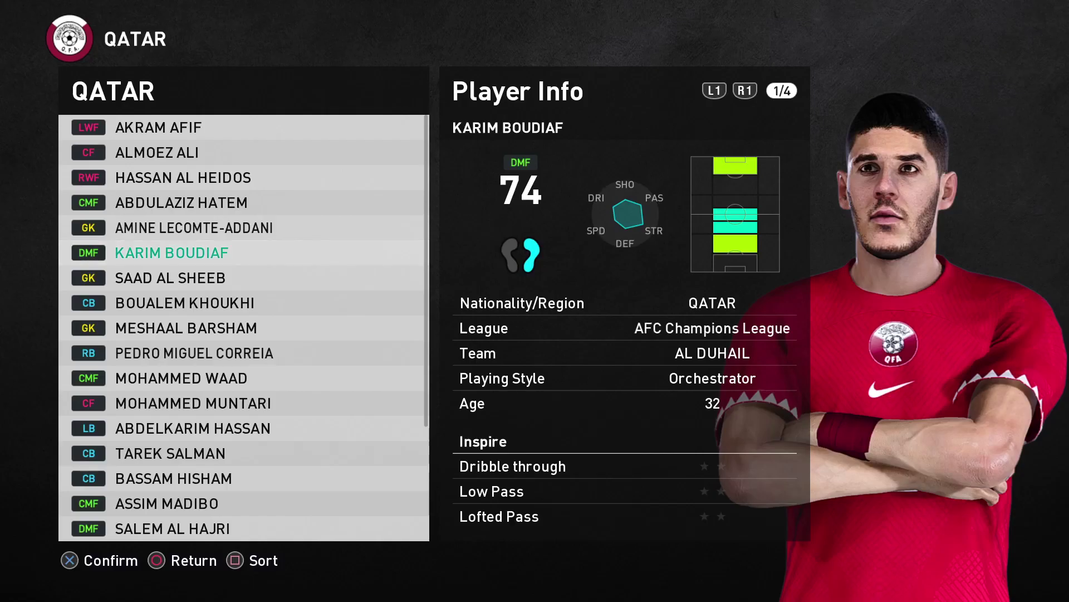
key("Up")
key("Down")
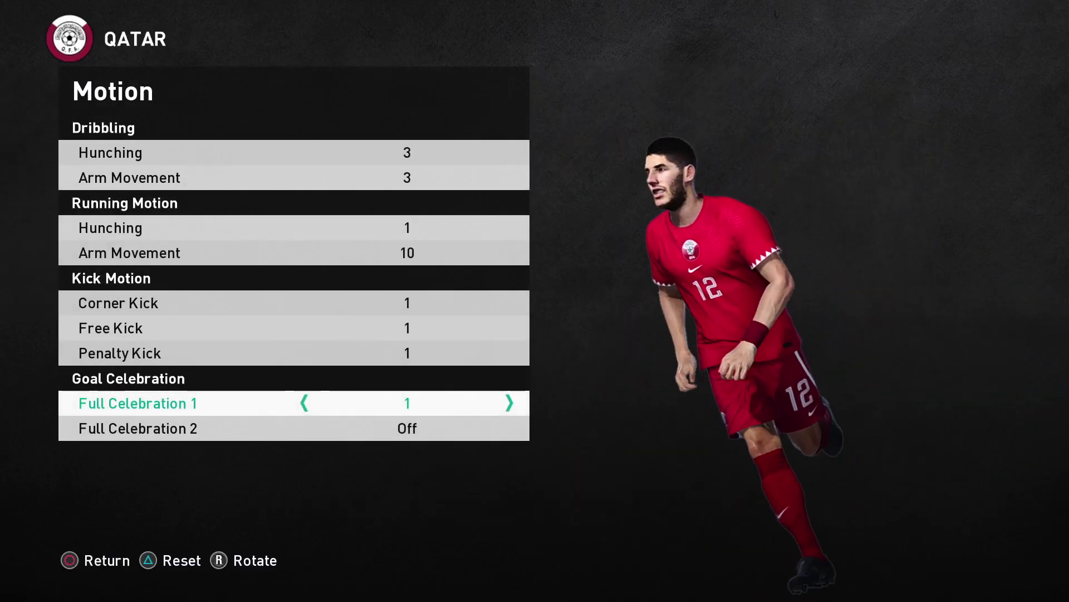
key("Escape")
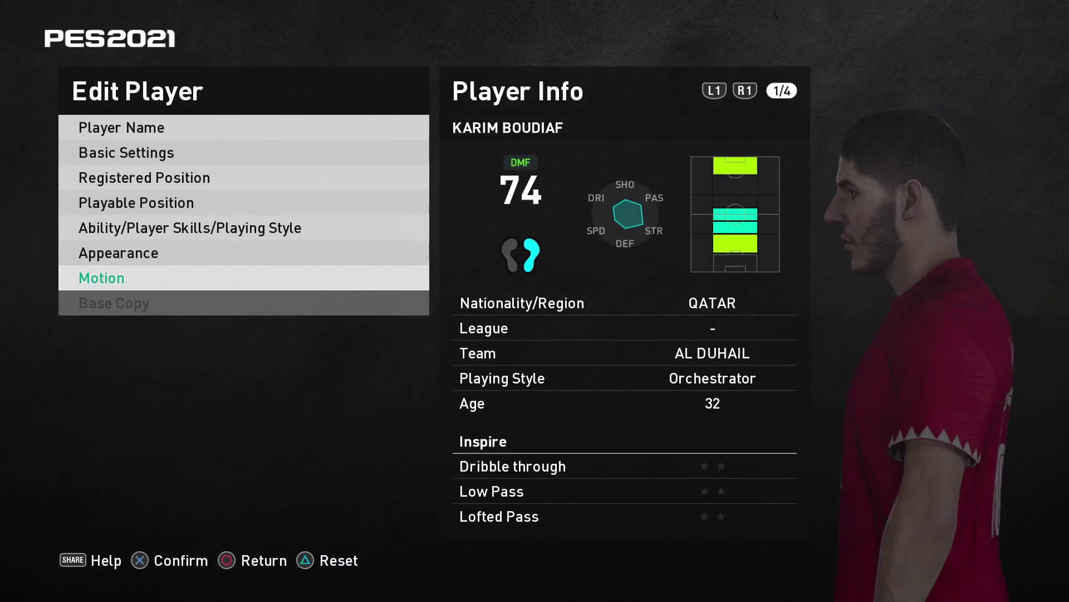
key("Escape")
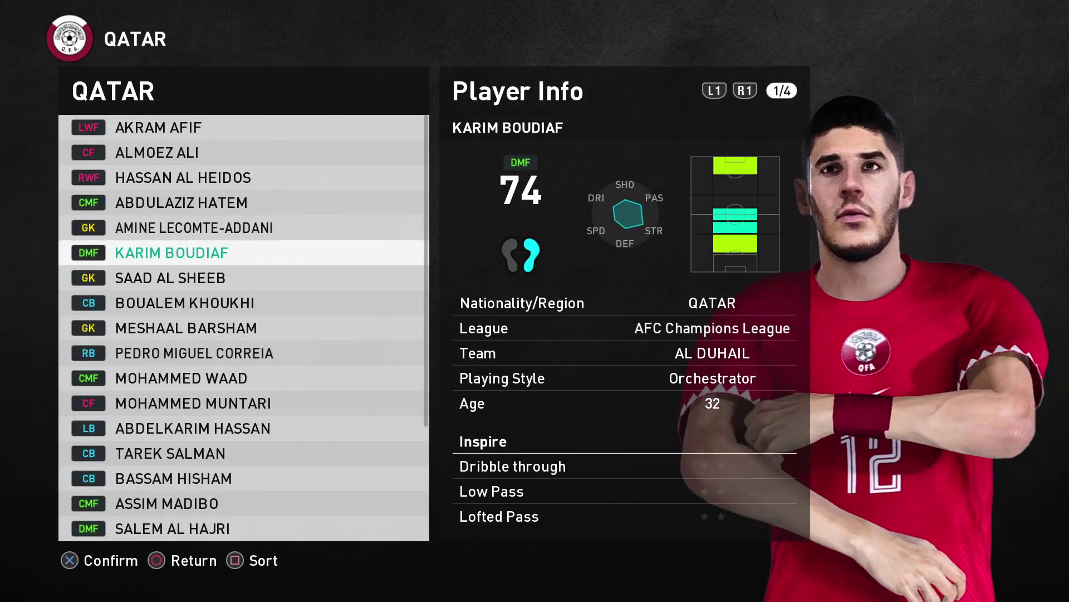